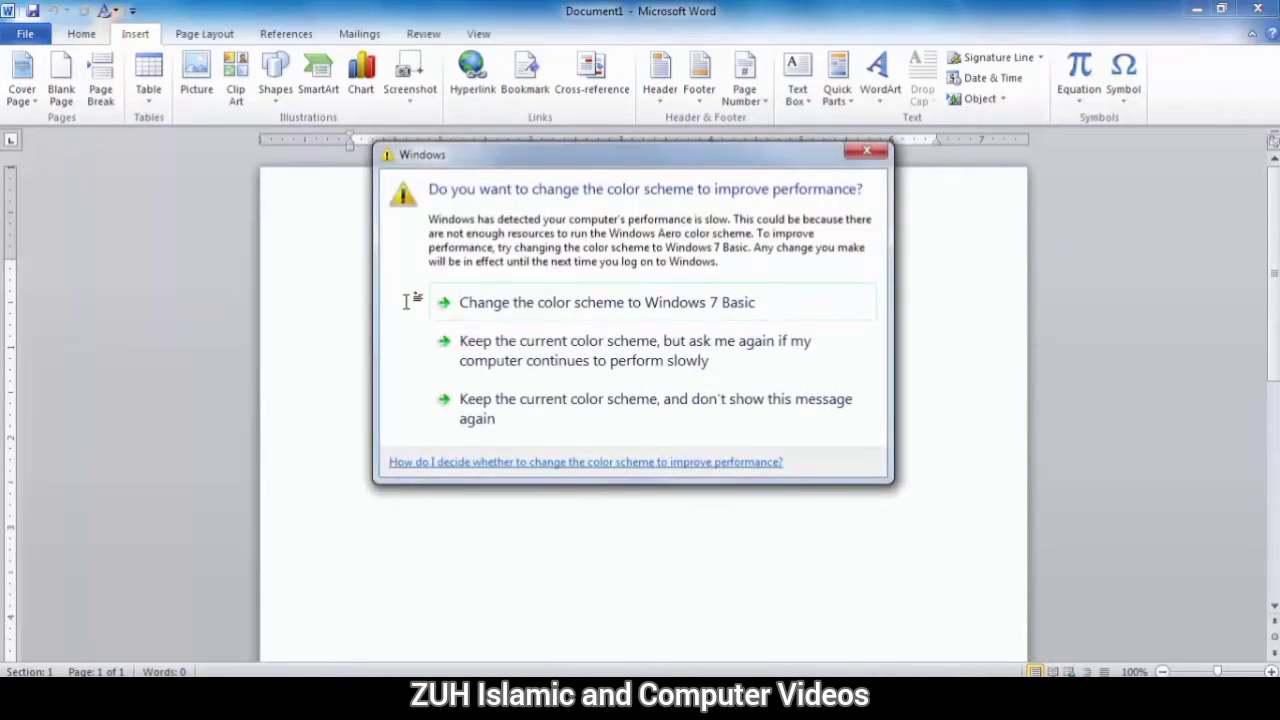
# Keep the current Windows color scheme without further reminders and fill the blank document with sample text using the =rand() function
pyautogui.click(470, 418)
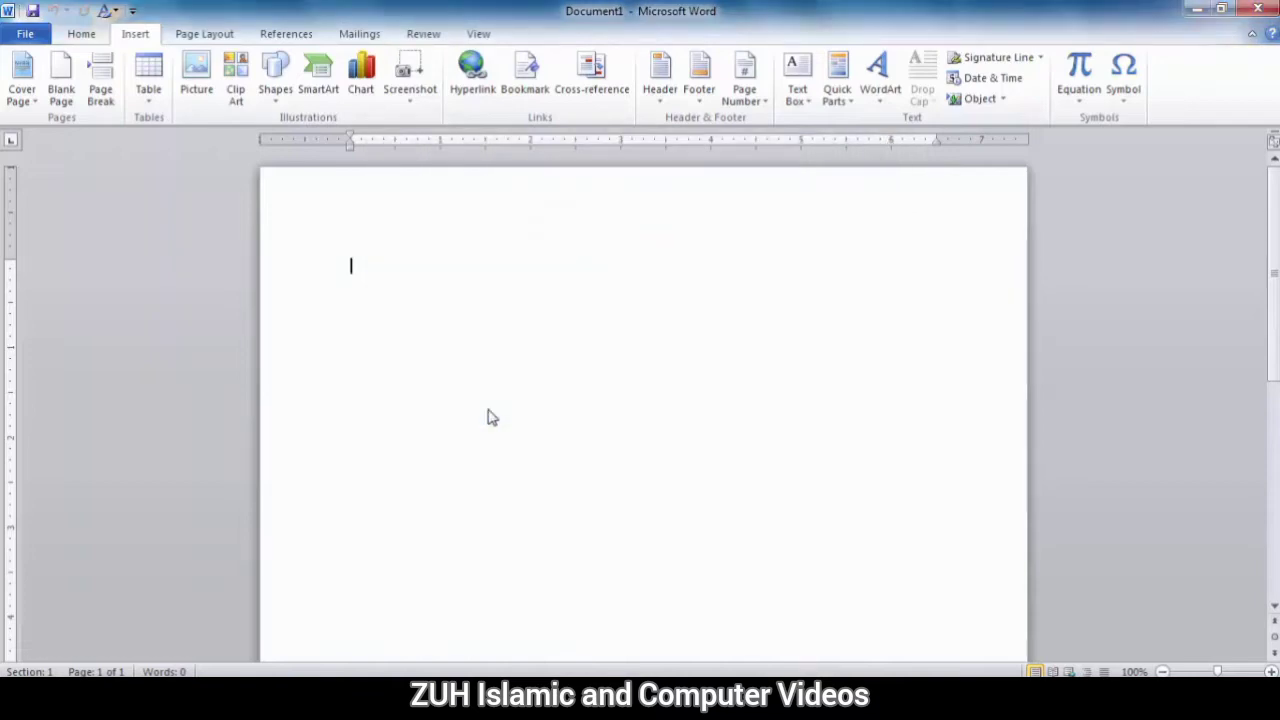
pyautogui.write('=rand(100)')
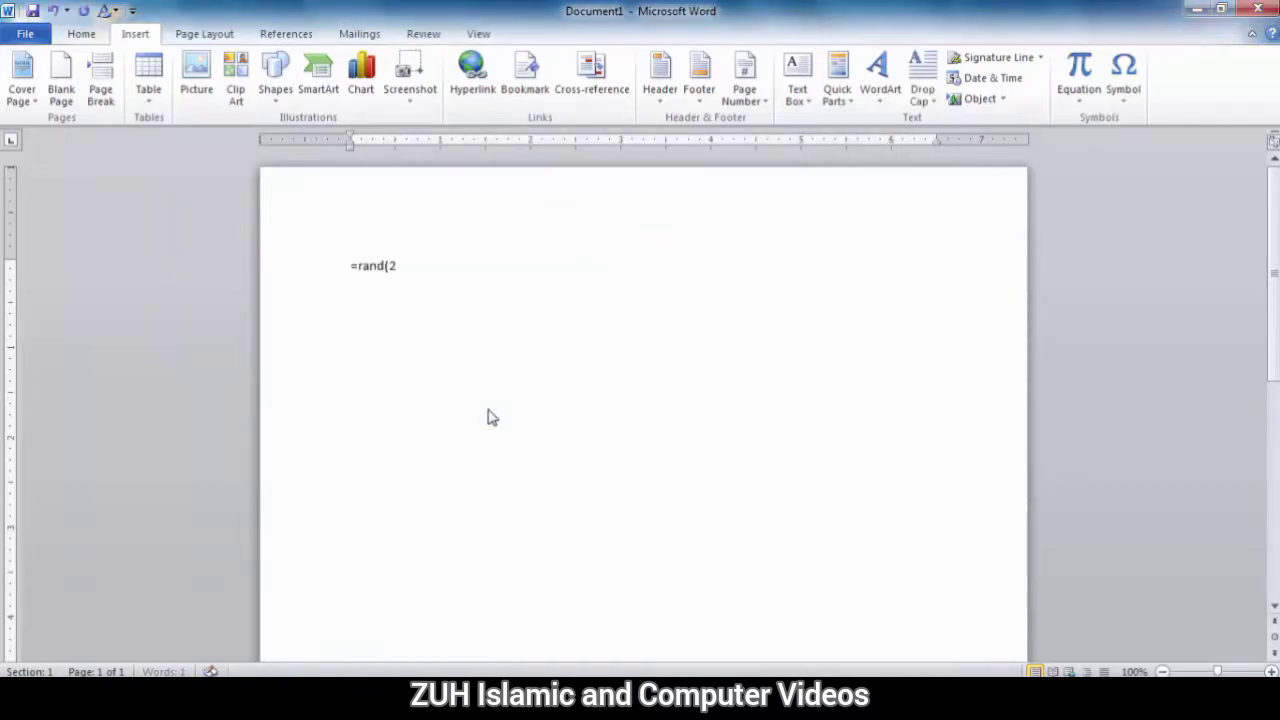
pyautogui.press('Return')
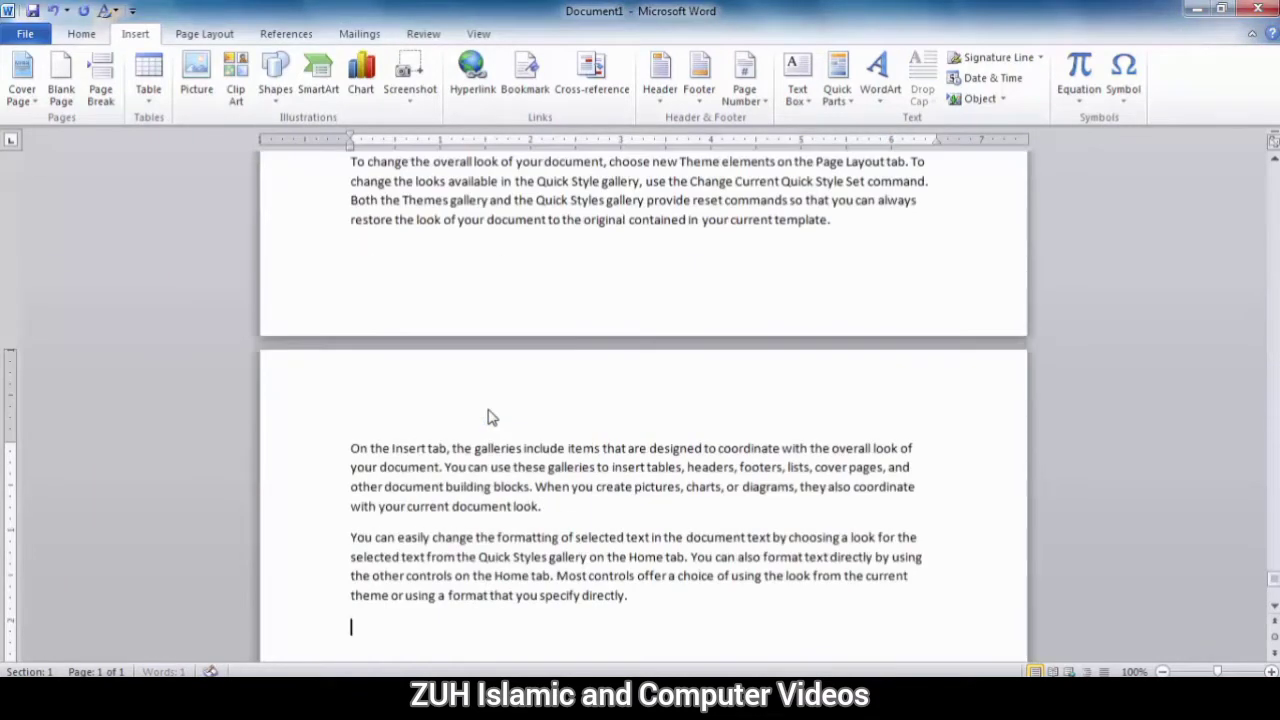
pyautogui.scroll(-7, 489, 418)
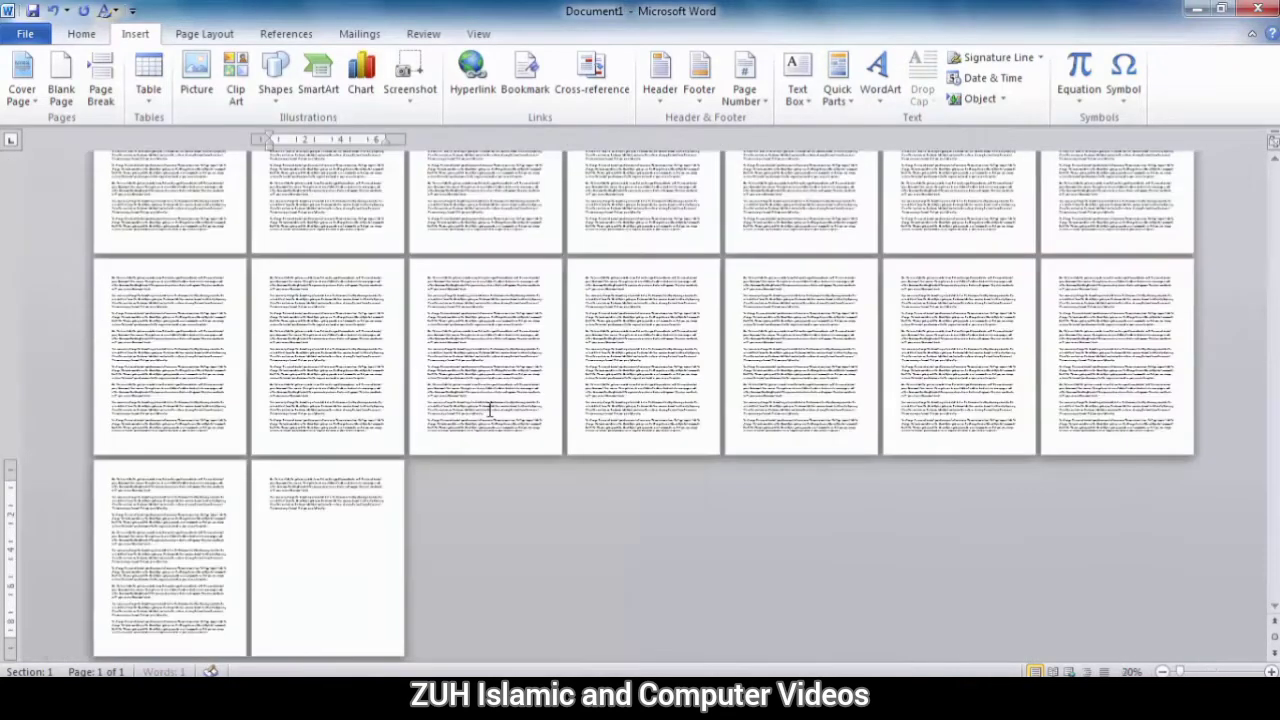
pyautogui.scroll(-2, 489, 409)
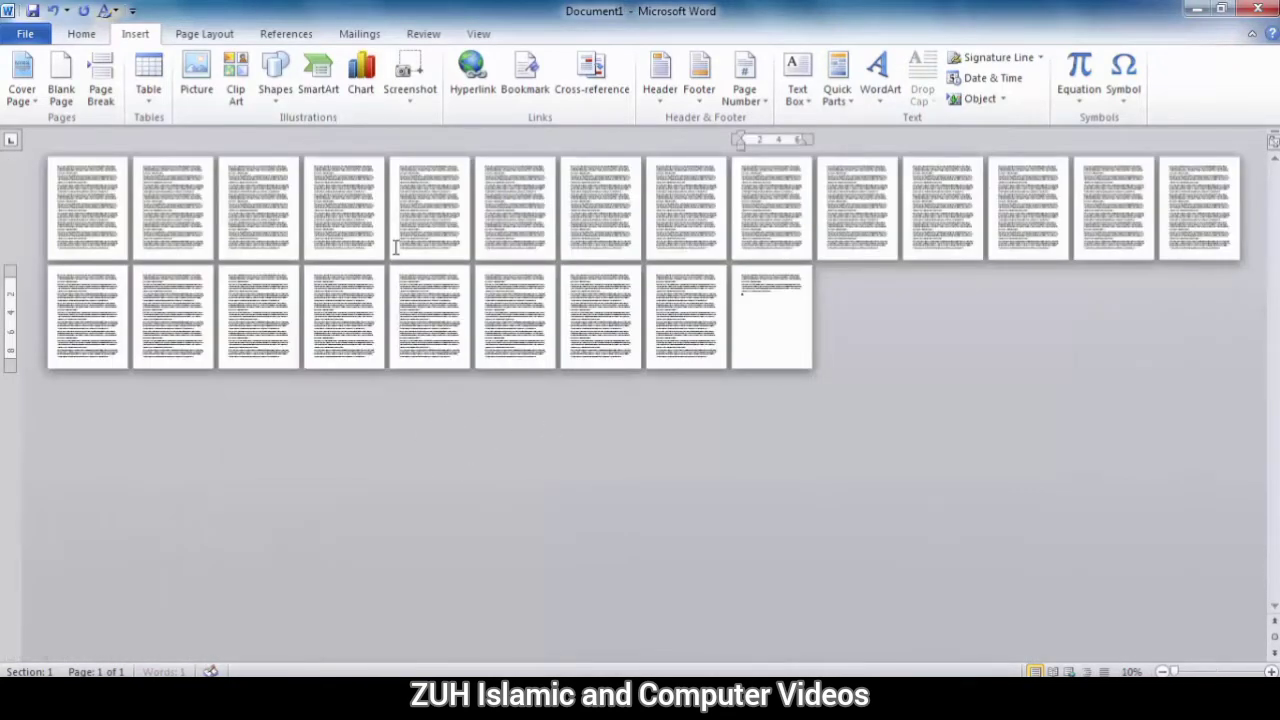
# Insert the built-in Perspective cover page at the start of the document
pyautogui.click(36, 97)
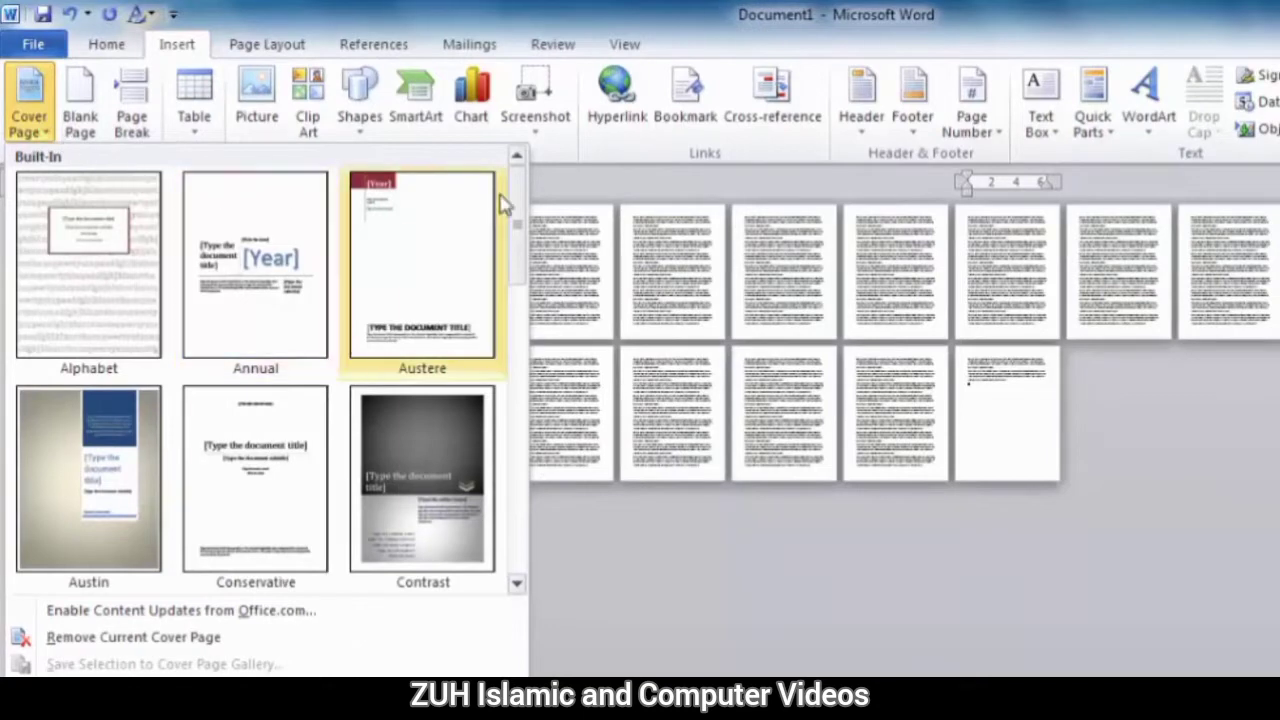
pyautogui.moveTo(518, 212); pyautogui.dragTo(518, 438)
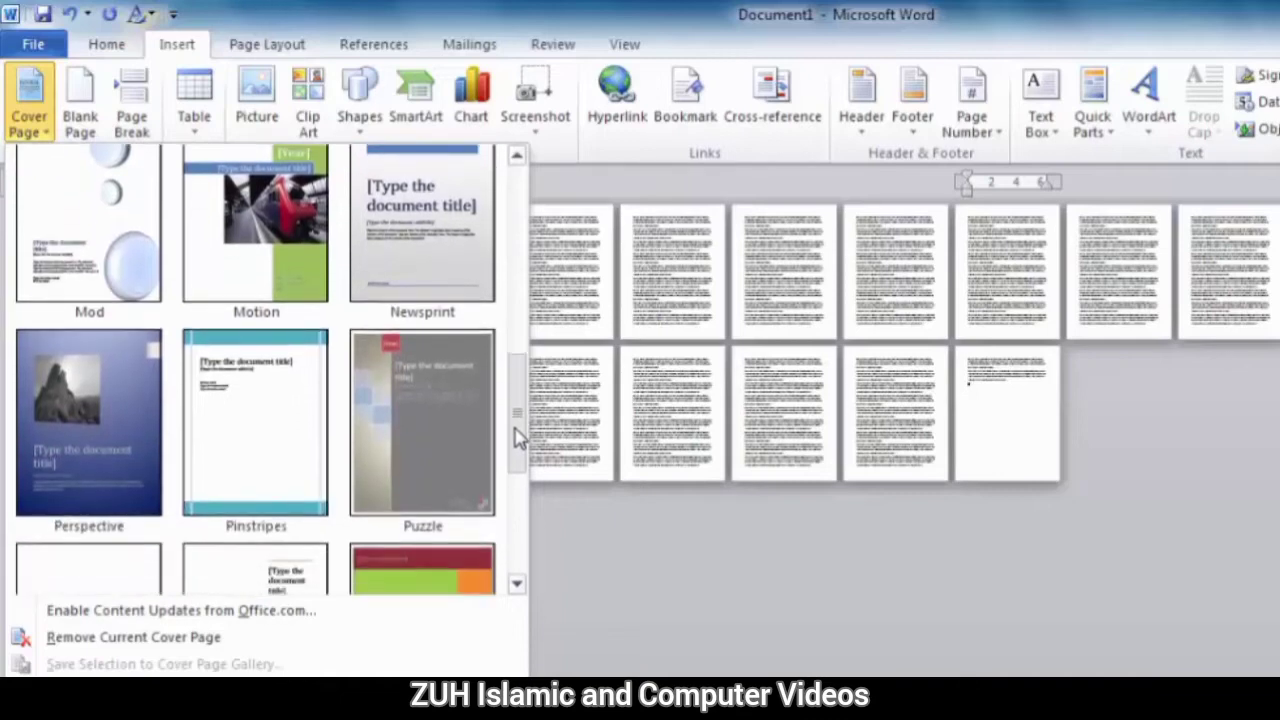
pyautogui.click(141, 468)
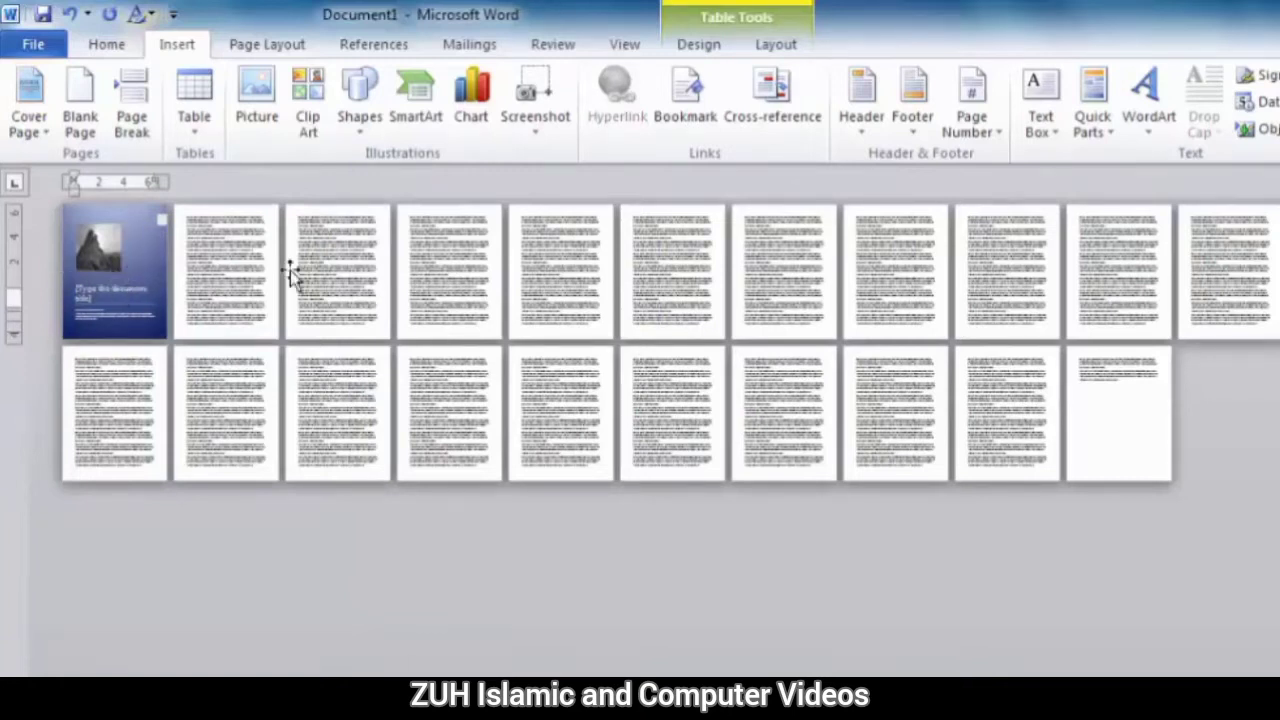
pyautogui.scroll(5, 290, 270)
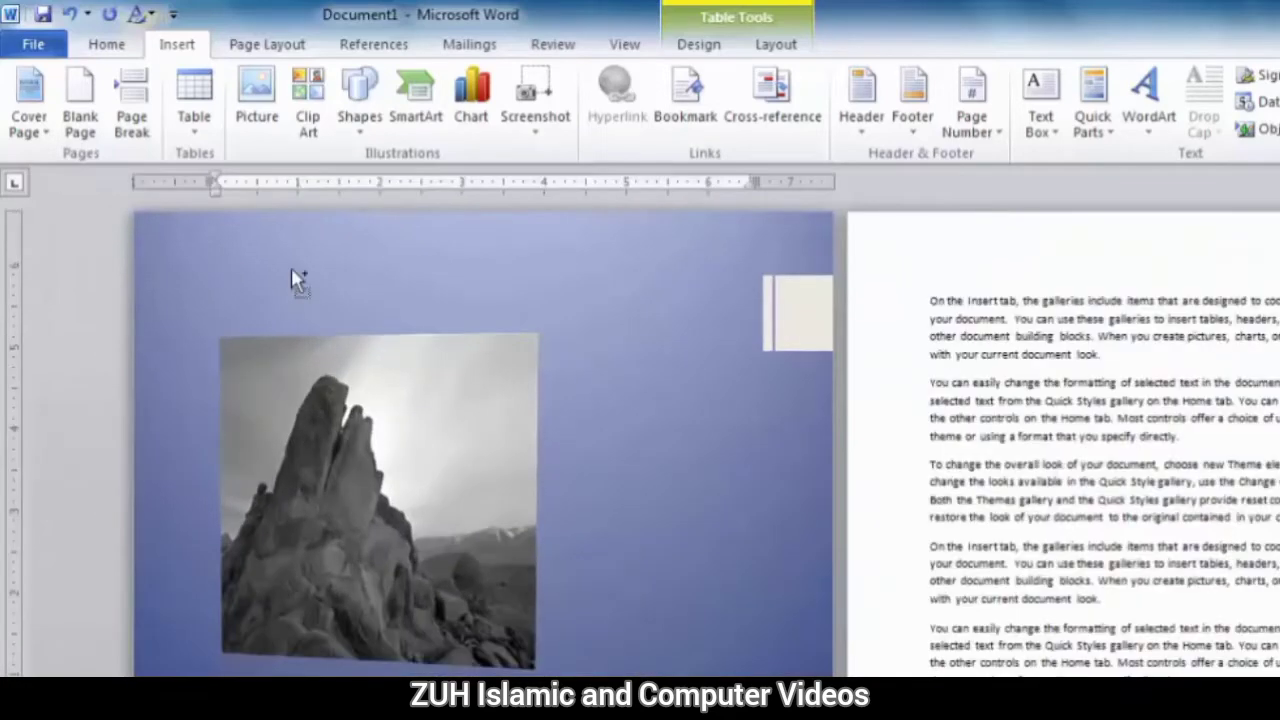
pyautogui.scroll(3, 290, 270)
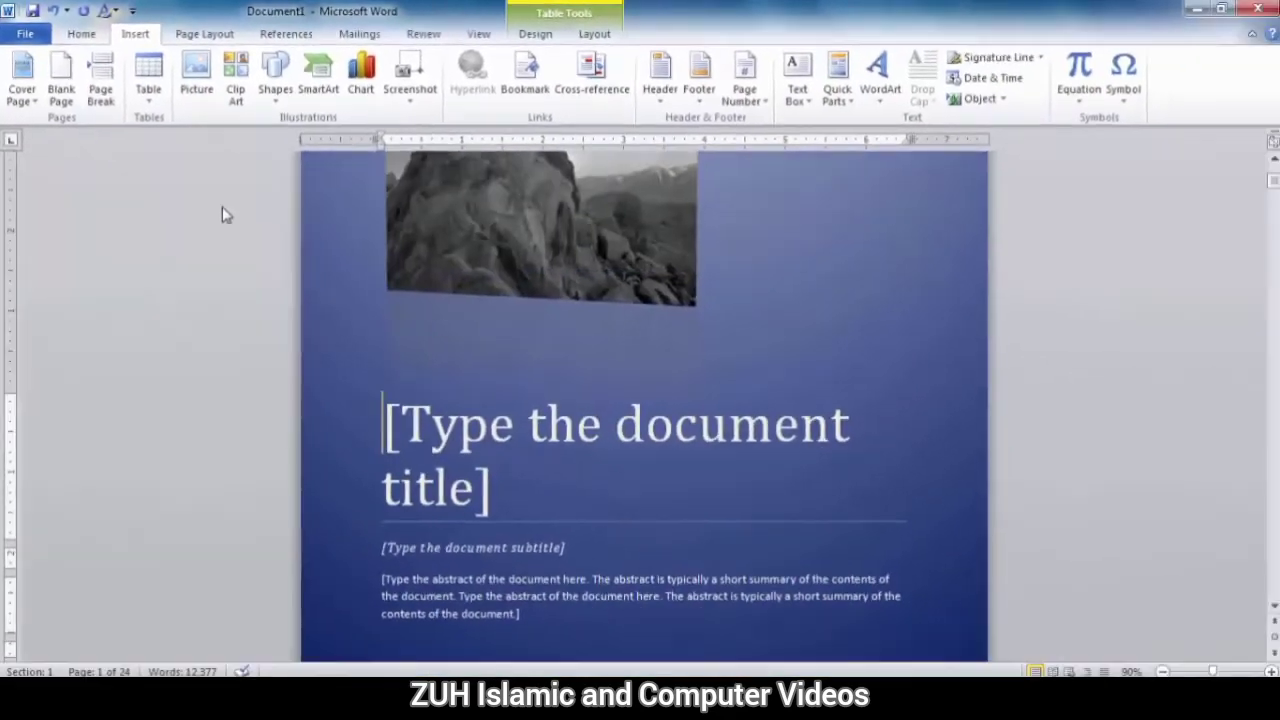
pyautogui.scroll(-1, 290, 270)
pyautogui.scroll(3, 222, 208)
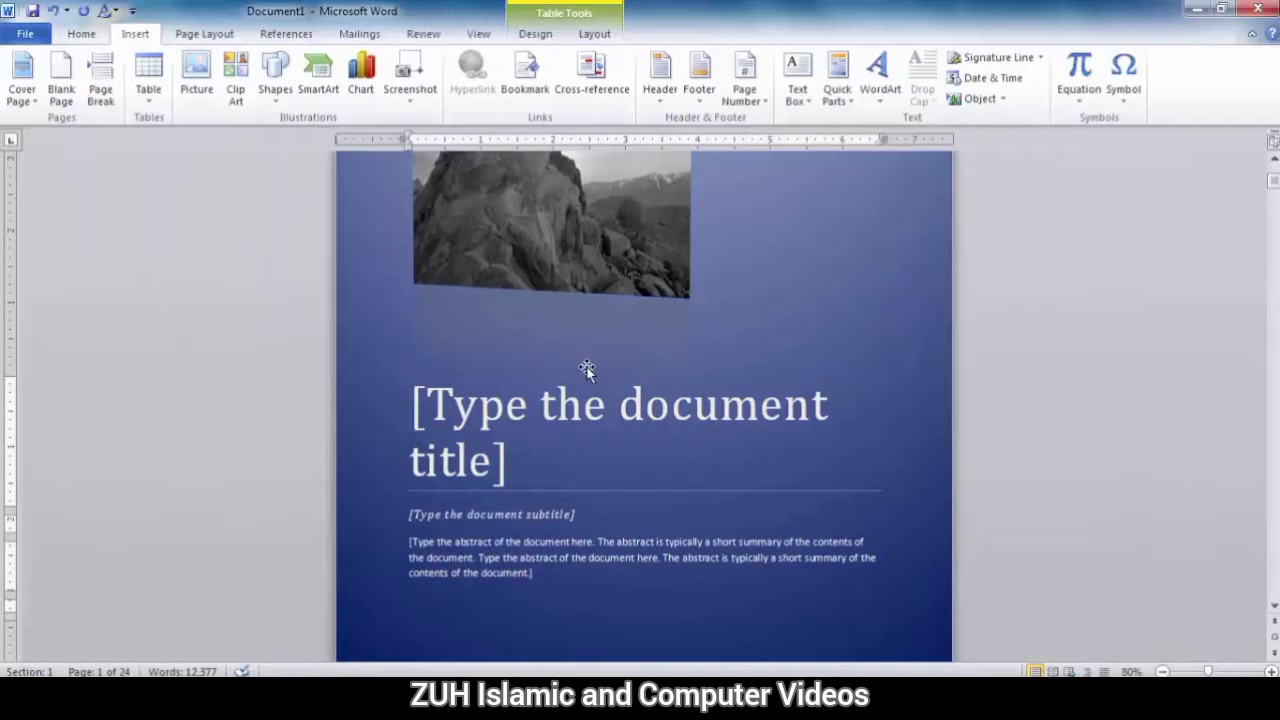
# Replace the cover page's title placeholder with "History of MS Office 2010"
pyautogui.click(697, 400)
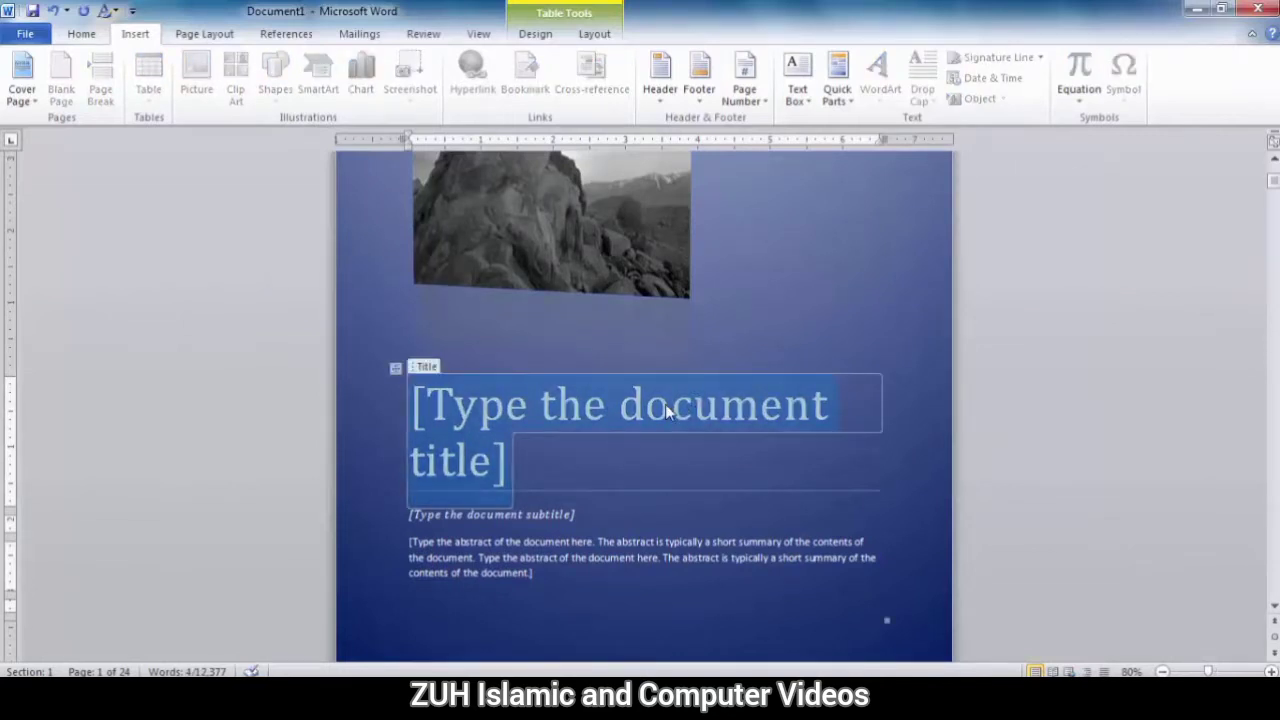
pyautogui.write('Hisotry of')
pyautogui.press('BackSpace')
pyautogui.press('BackSpace')
pyautogui.press('BackSpace')
pyautogui.press('BackSpace')
pyautogui.press('BackSpace')
pyautogui.press('BackSpace')
pyautogui.press('BackSpace')
pyautogui.press('BackSpace')
pyautogui.write('tor')
pyautogui.press('BackSpace')
pyautogui.press('BackSpace')
pyautogui.press('BackSpace')
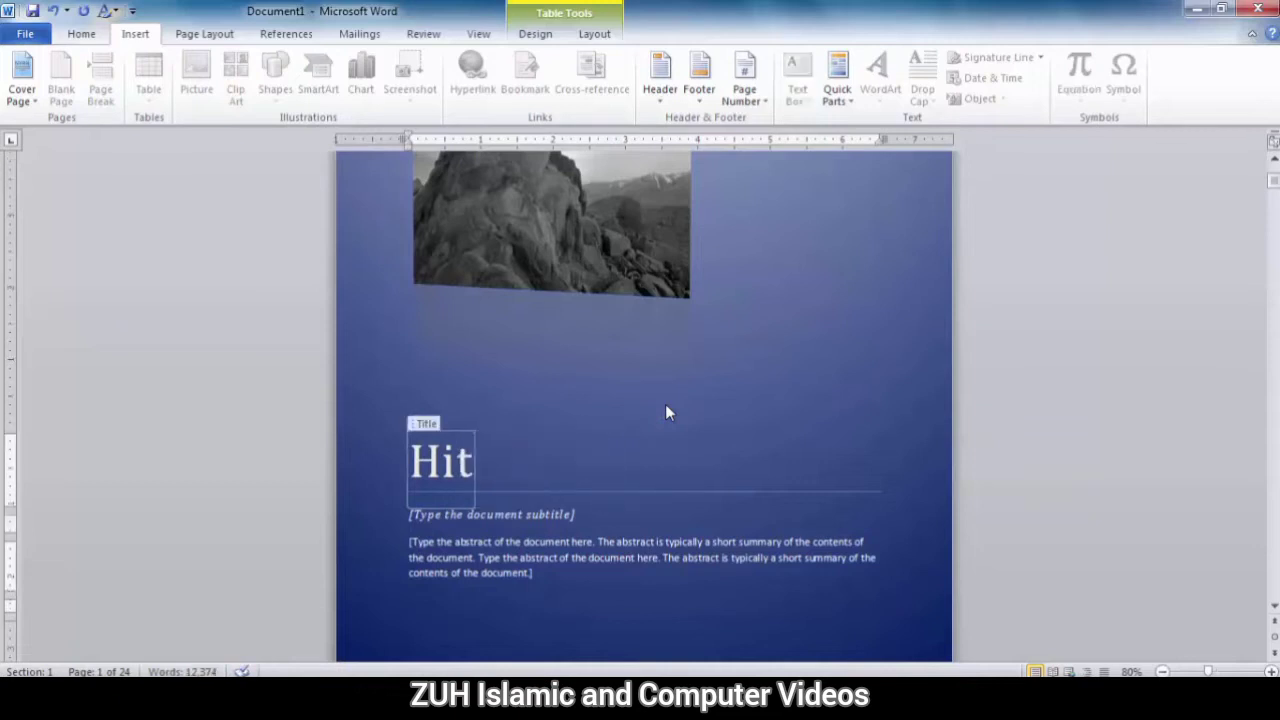
pyautogui.write('story of MS Office 2010')
# Reduce the font size of the cover page title to 36
pyautogui.hotkey('shift', 'Up')
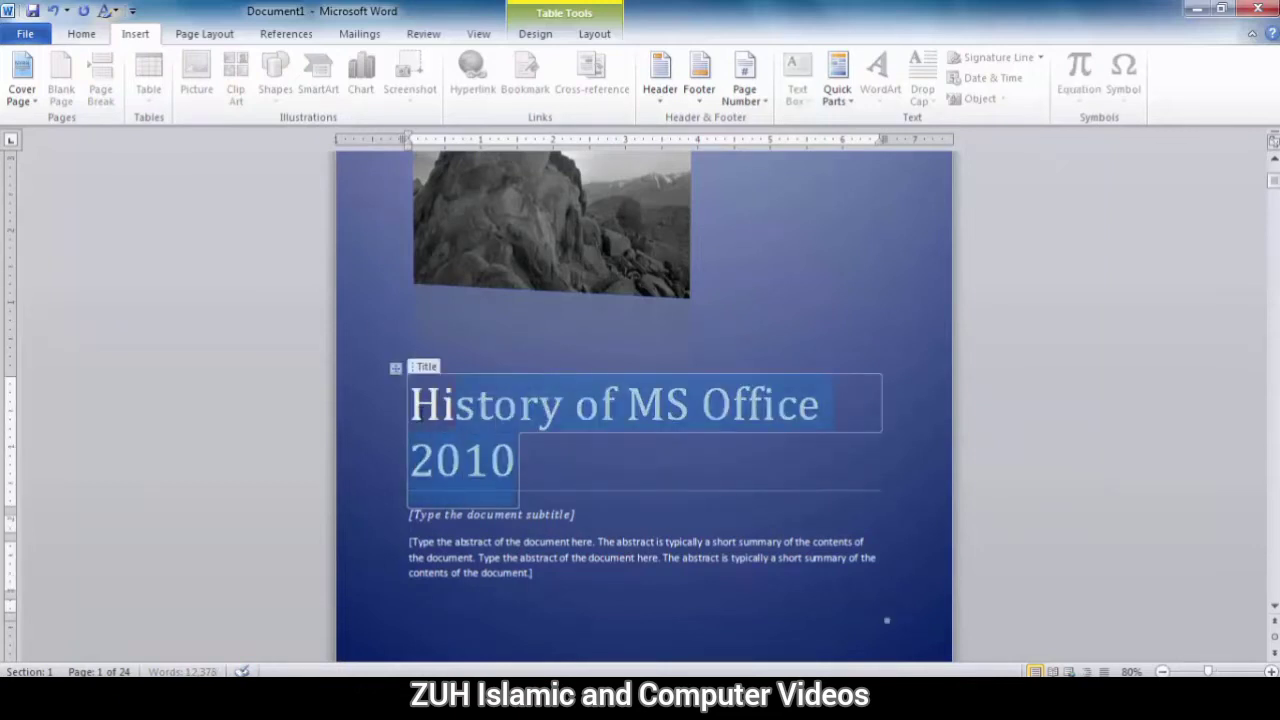
pyautogui.hotkey('shift', 'Home')
pyautogui.click(81, 33)
pyautogui.click(310, 65)
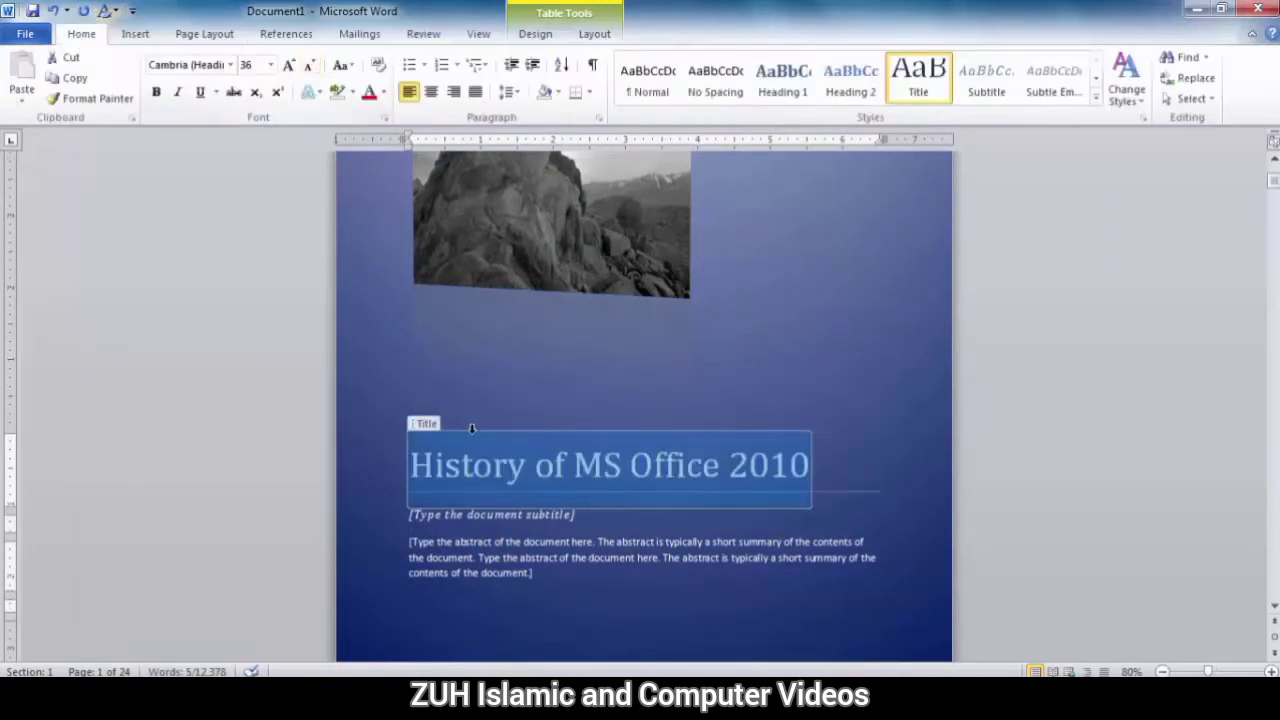
# Enter "1990 - 2020" as the cover page subtitle and select the abstract placeholder
pyautogui.click(503, 516)
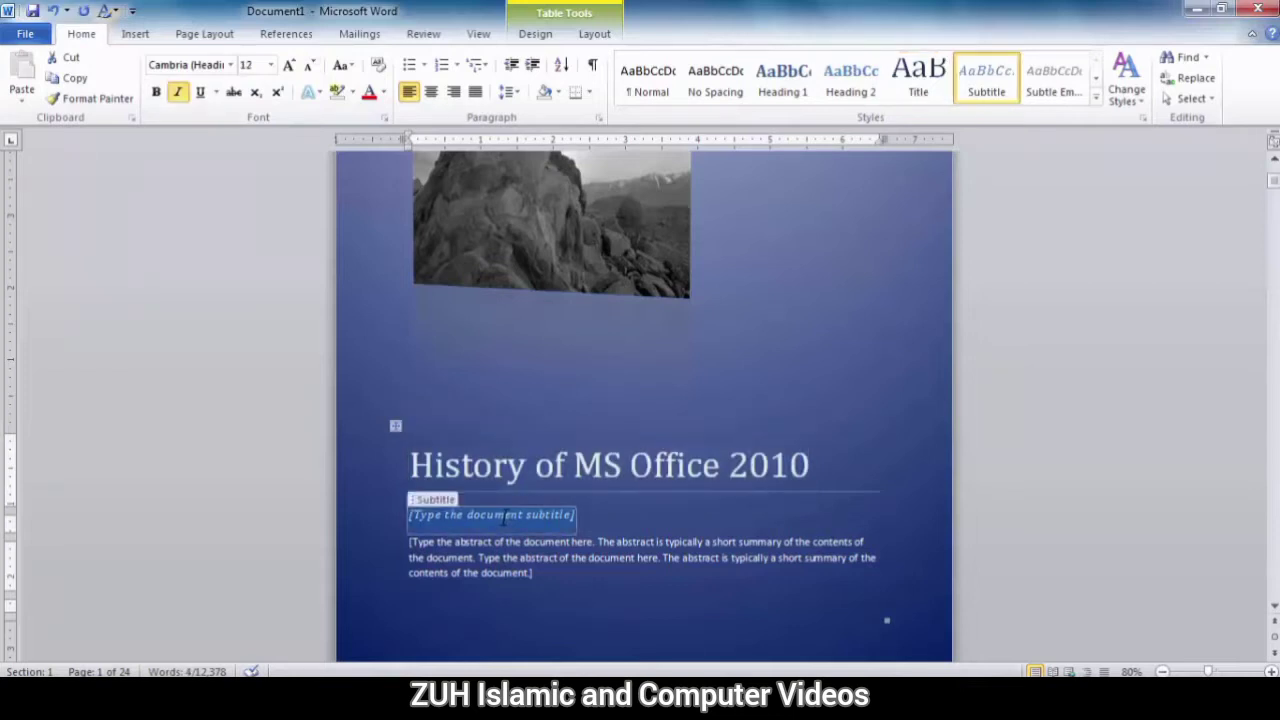
pyautogui.write('19')
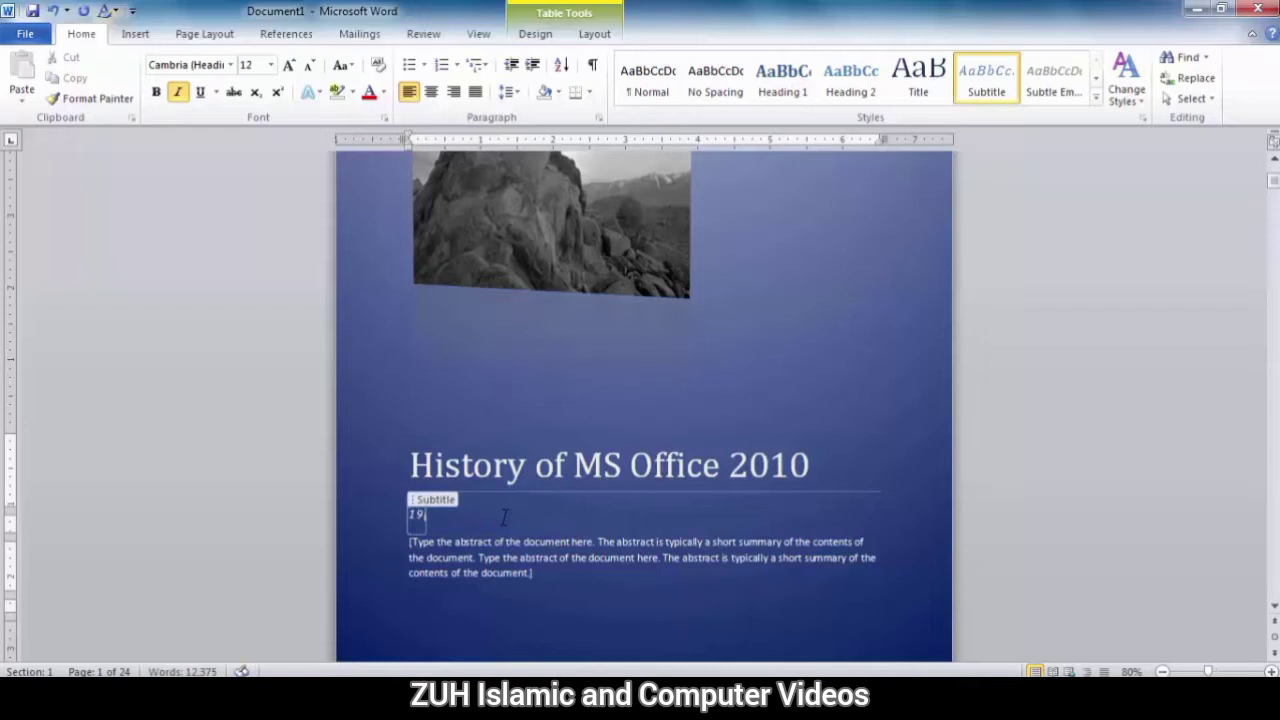
pyautogui.write('90 - 2020')
pyautogui.click(521, 557)
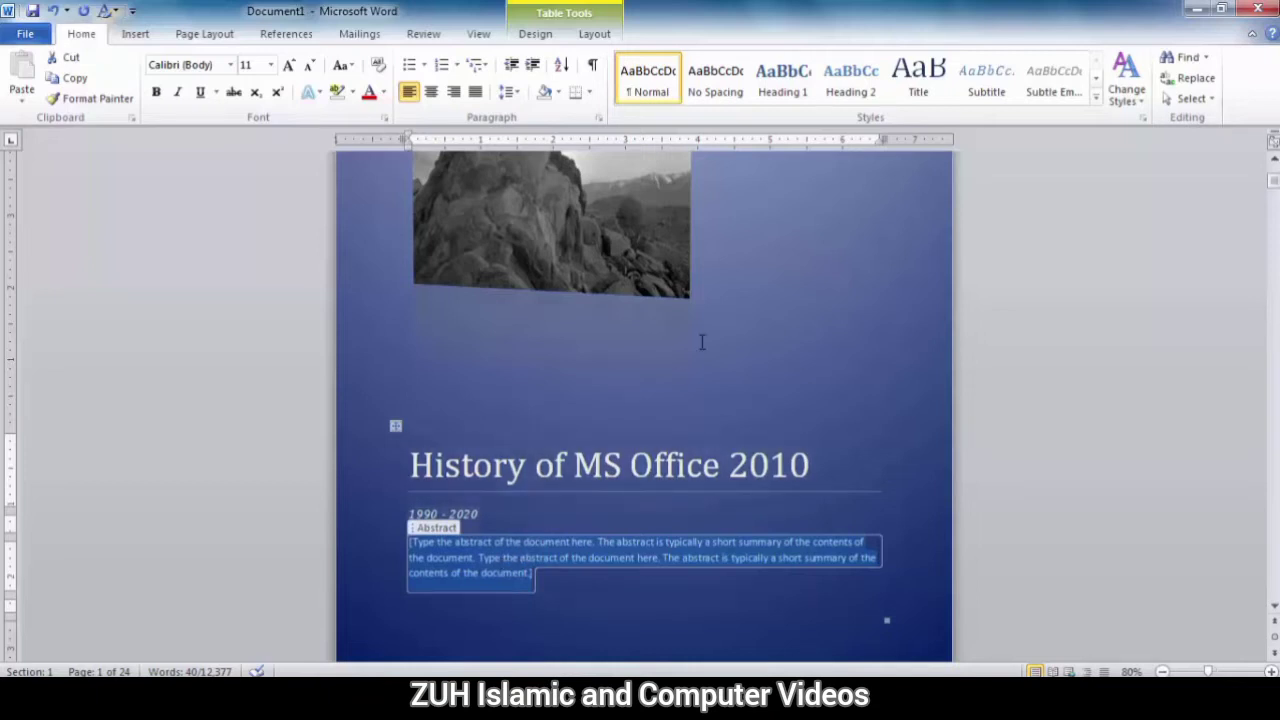
# Replace the cover page's mountain picture with Chrysanthemum.jpg from the Sample Pictures folder
pyautogui.scroll(3, 702, 342)
pyautogui.scroll(1, 702, 342)
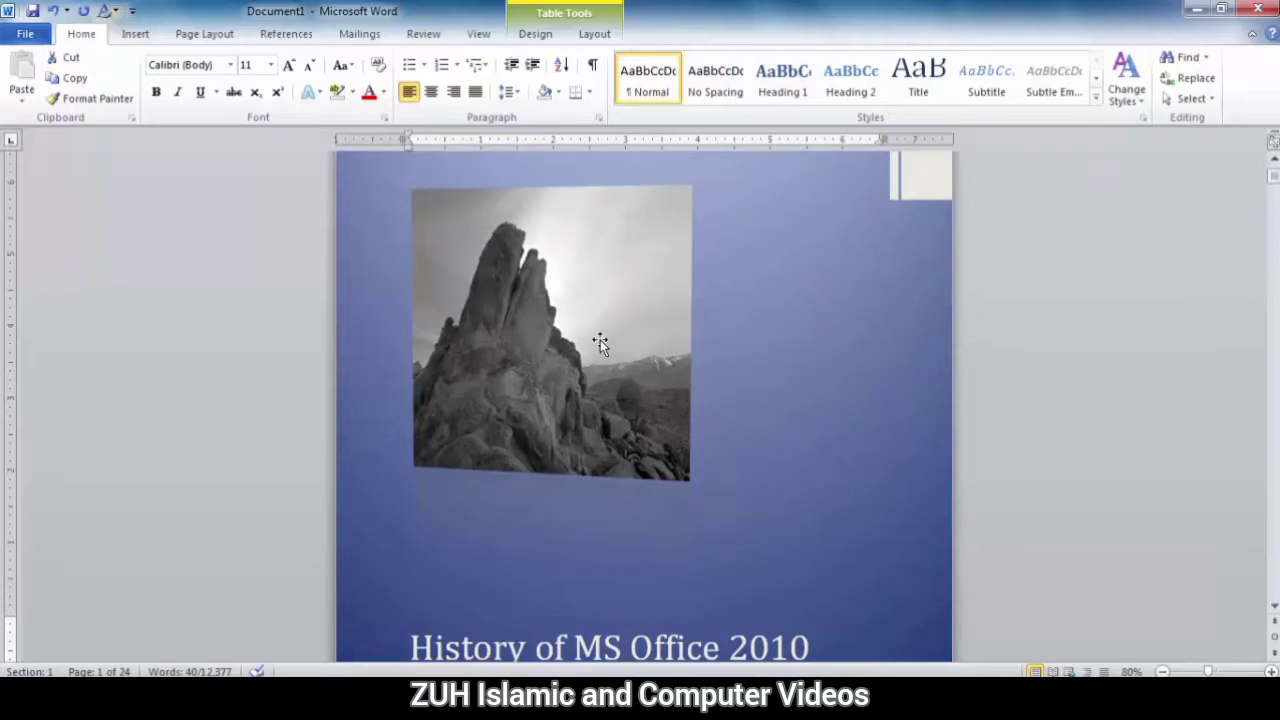
pyautogui.scroll(-1, 601, 339)
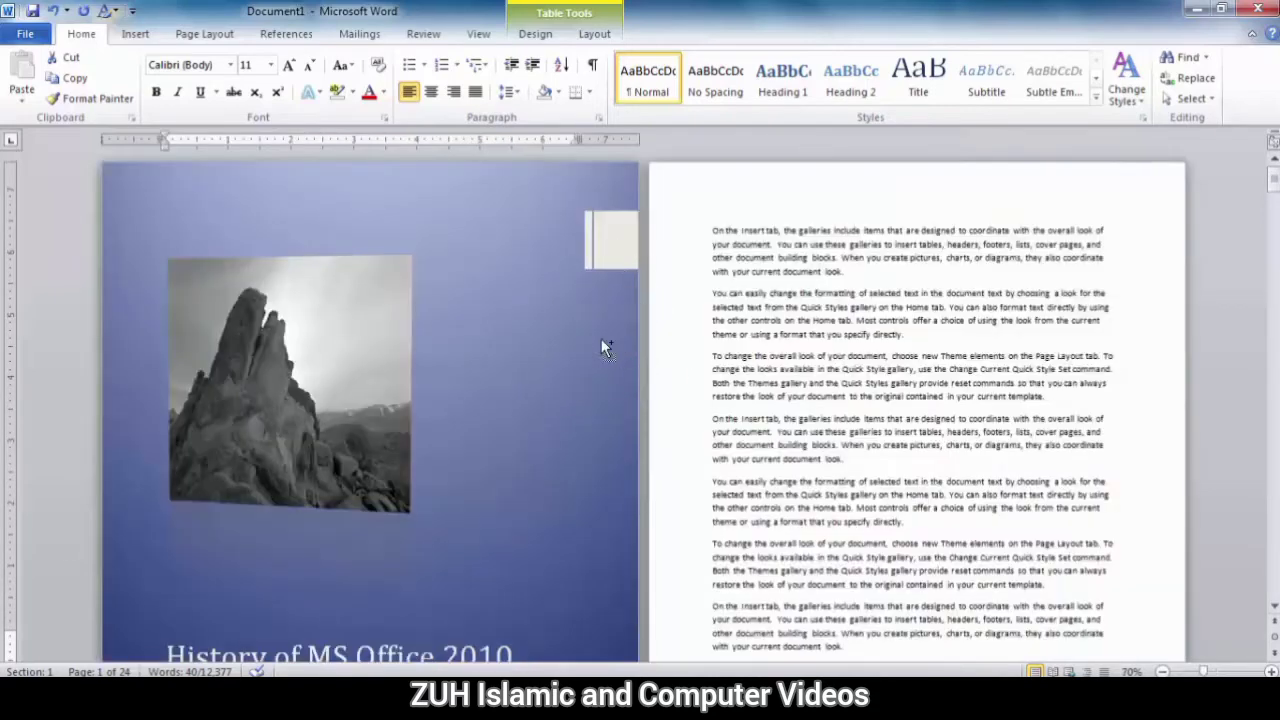
pyautogui.click(297, 395)
pyautogui.click(548, 35)
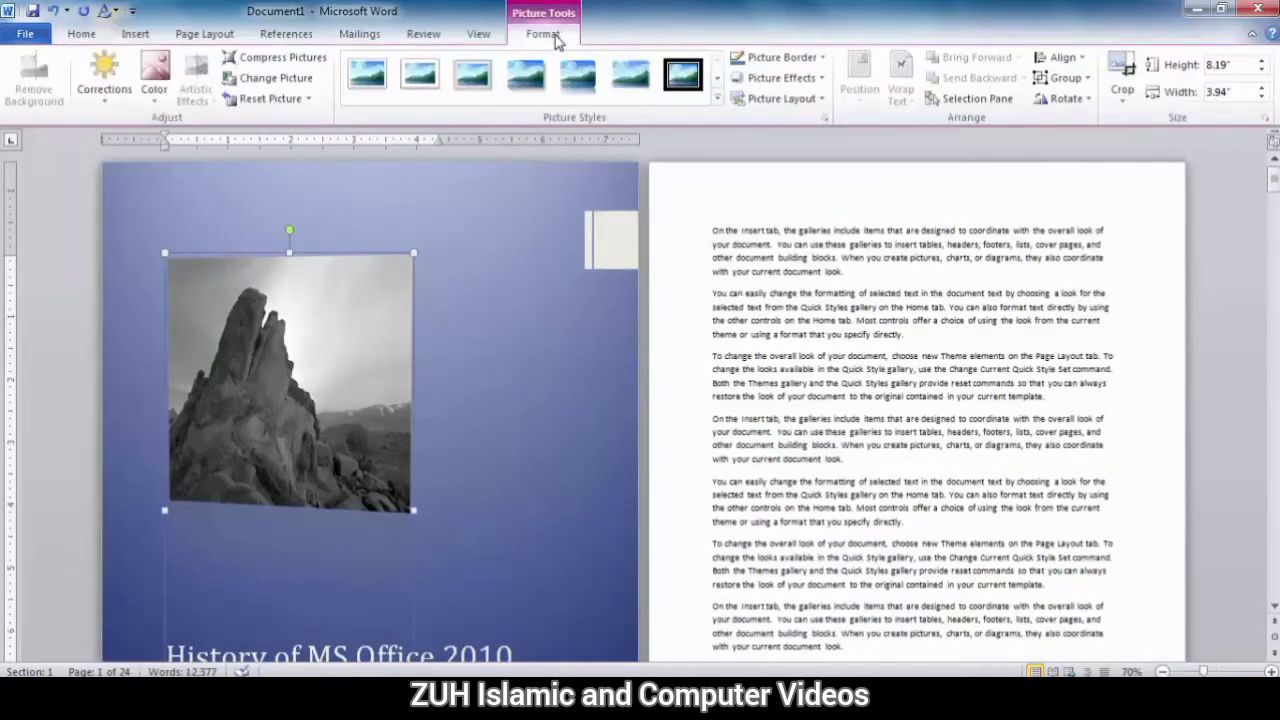
pyautogui.click(278, 78)
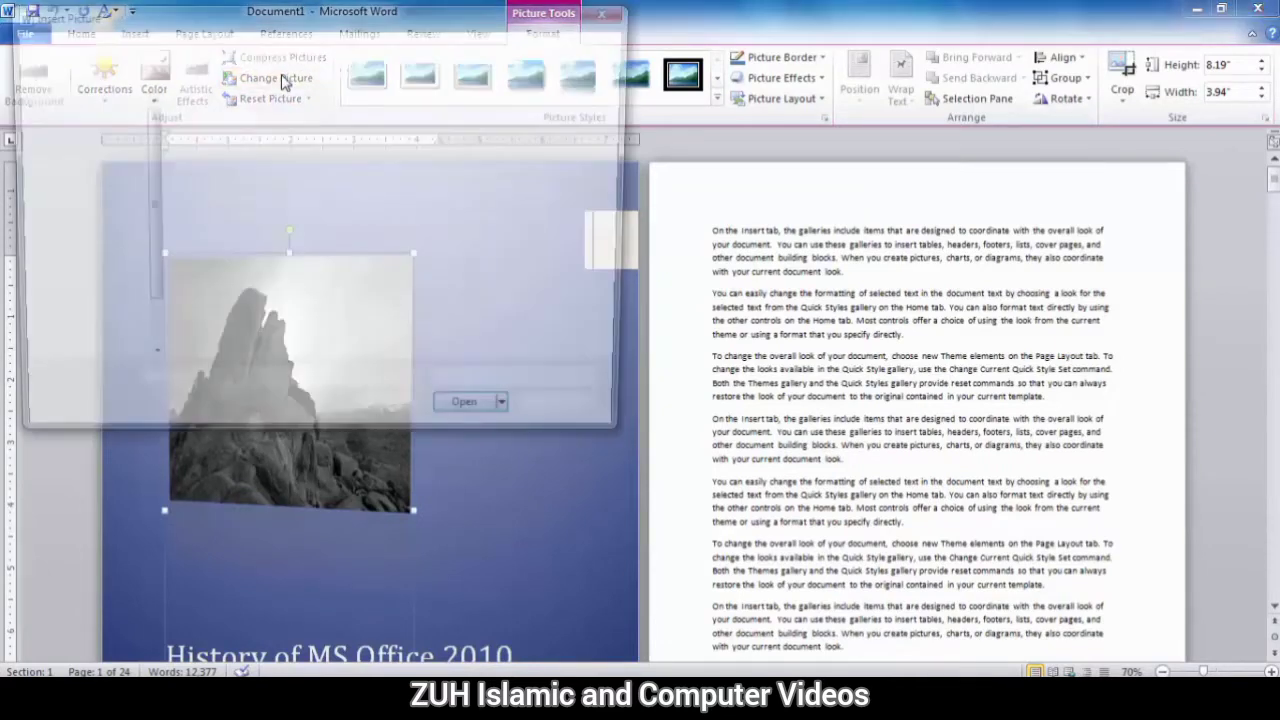
pyautogui.moveTo(323, 19); pyautogui.dragTo(687, 117)
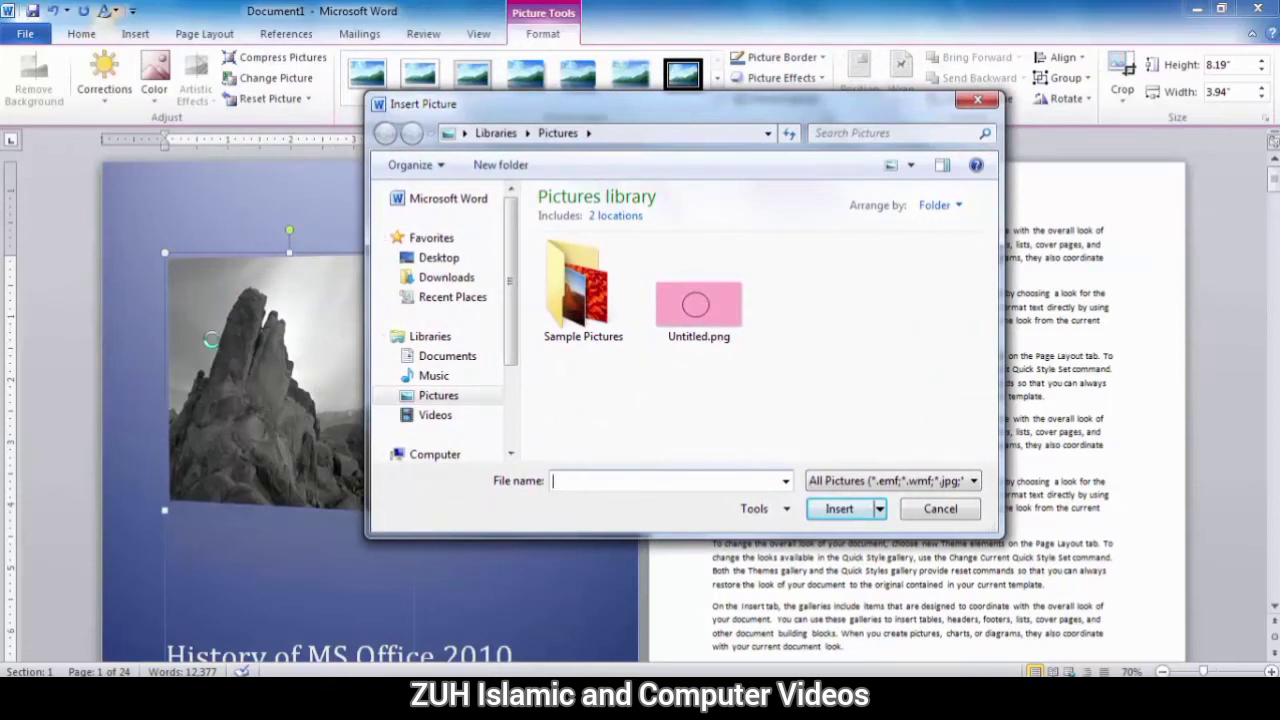
pyautogui.doubleClick(594, 312)
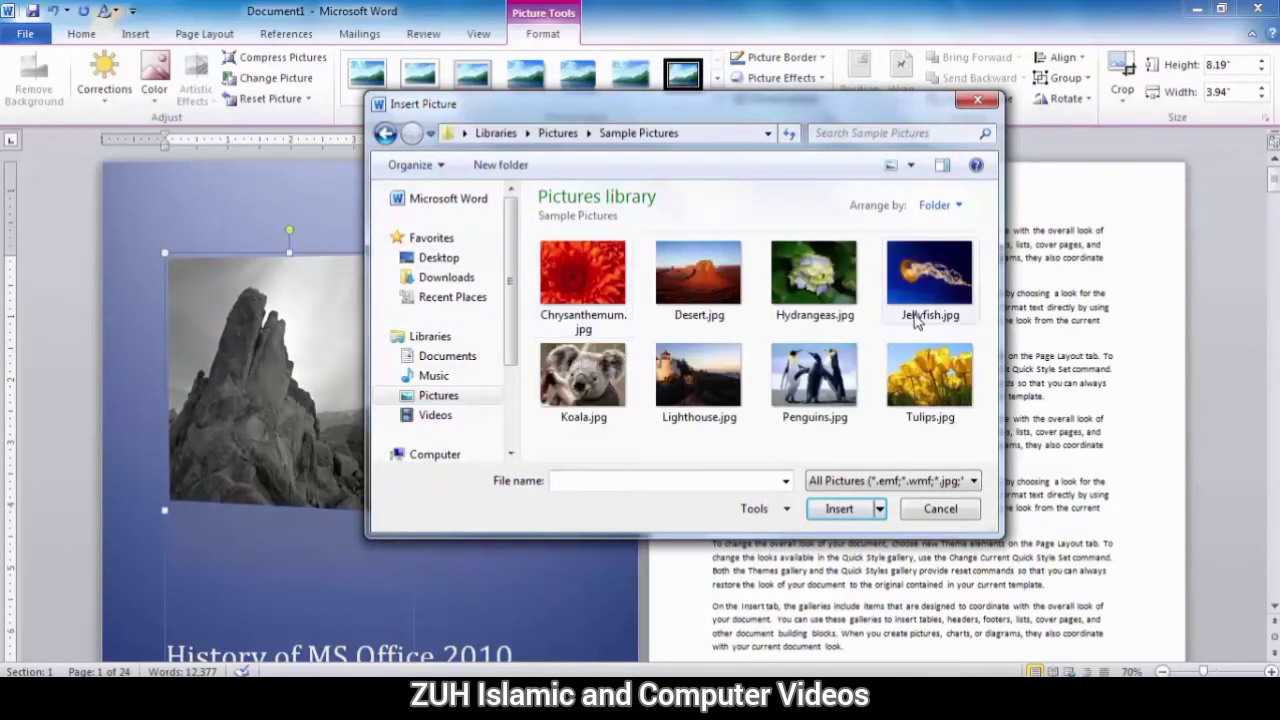
pyautogui.click(614, 296)
pyautogui.click(840, 509)
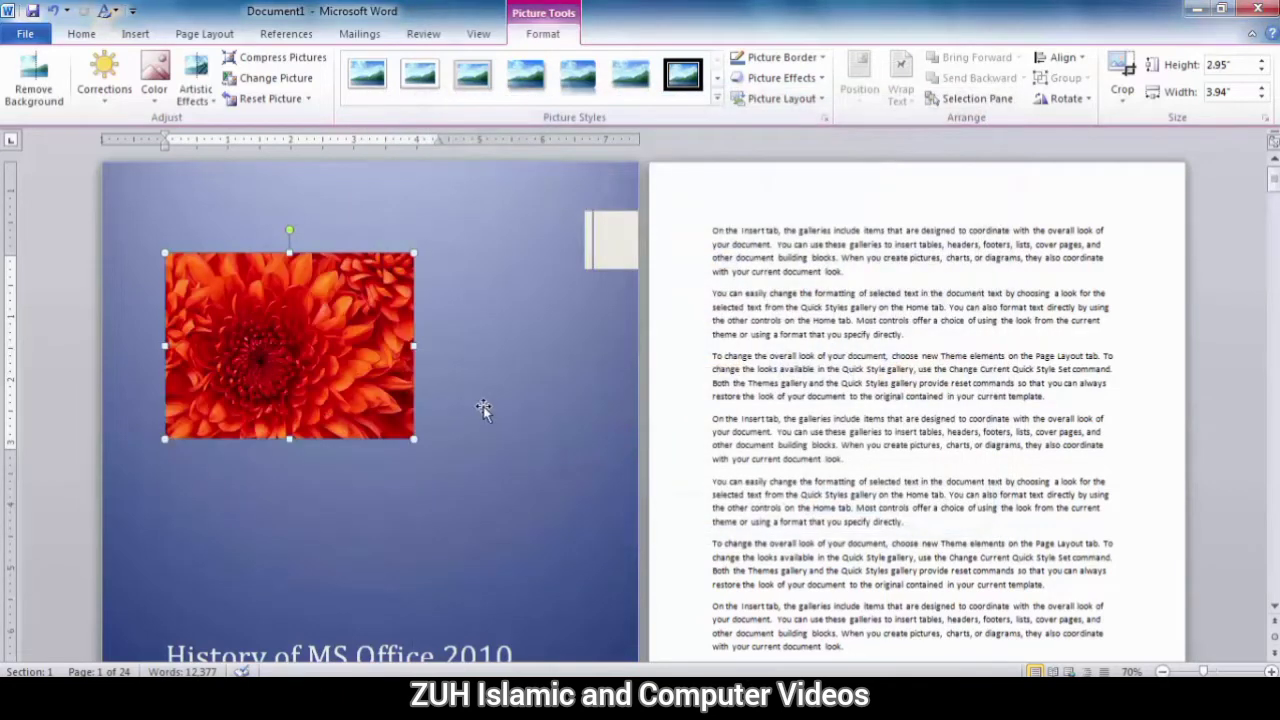
pyautogui.click(483, 406)
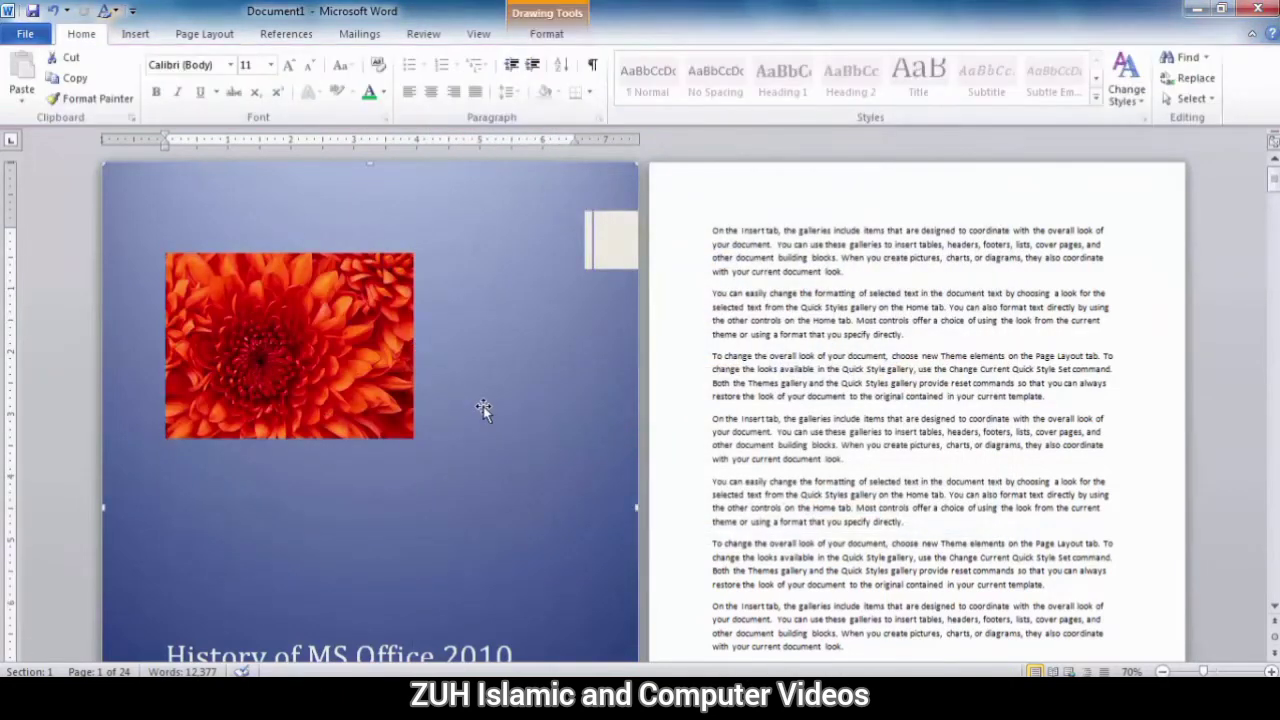
pyautogui.scroll(2, 484, 405)
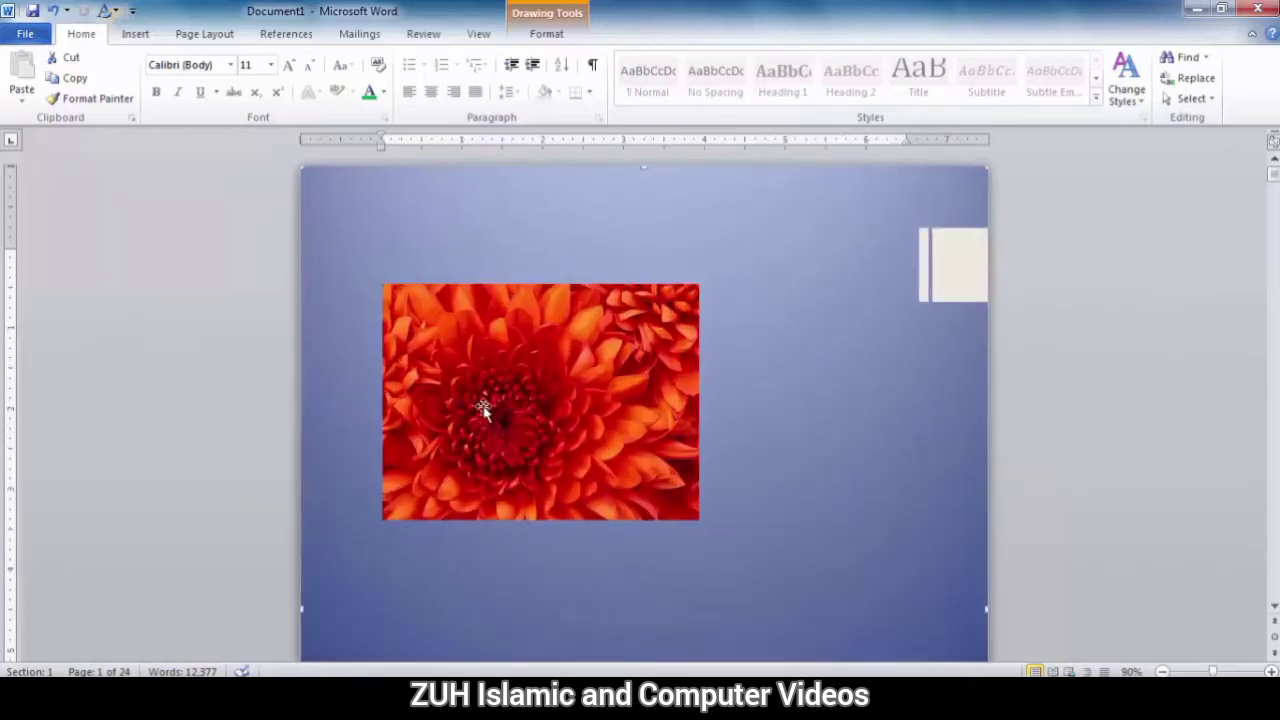
# Review the cover page gallery's built-in designs and save options, and look over the customised cover down to its abstract
pyautogui.click(506, 373)
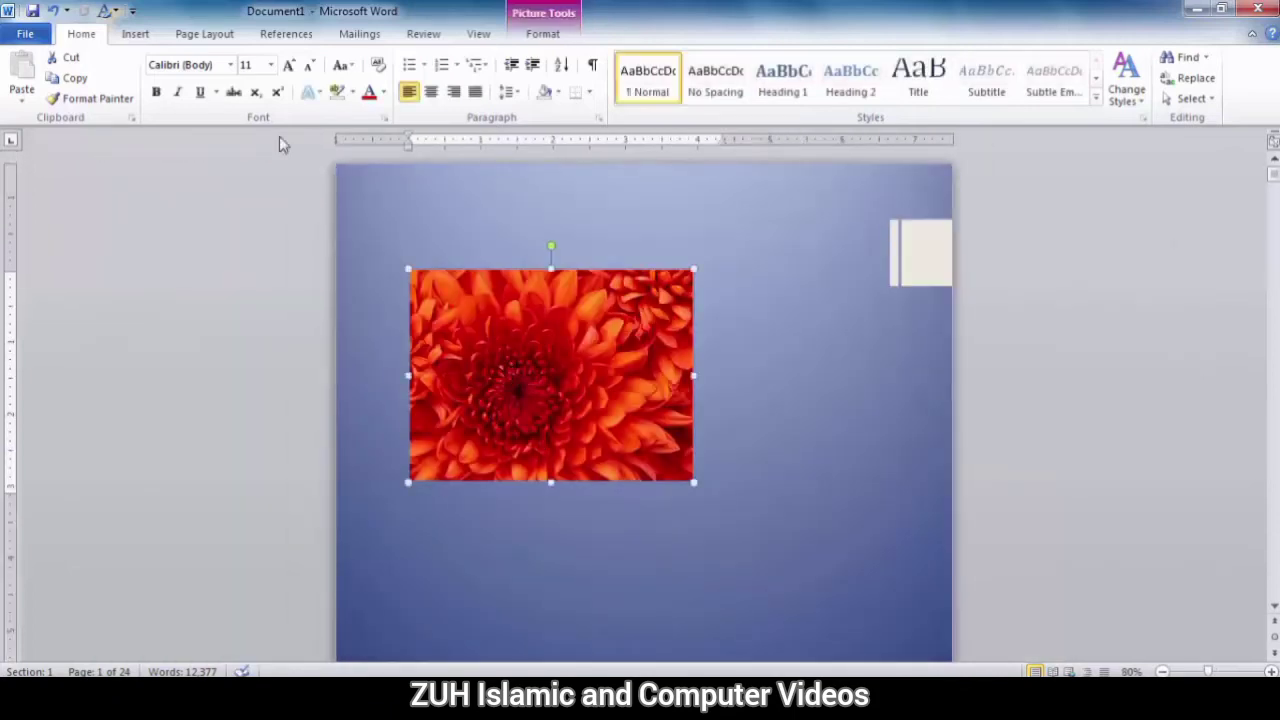
pyautogui.click(137, 36)
pyautogui.click(24, 92)
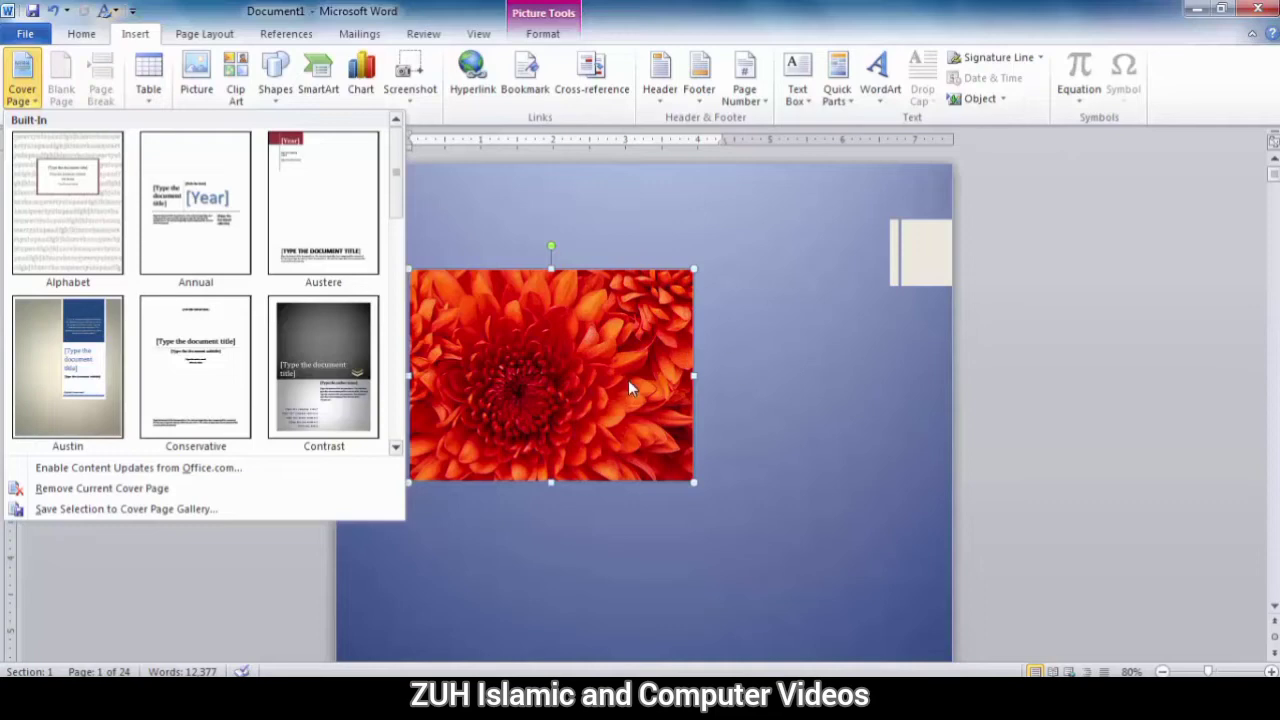
pyautogui.click(812, 331)
pyautogui.scroll(-4, 814, 331)
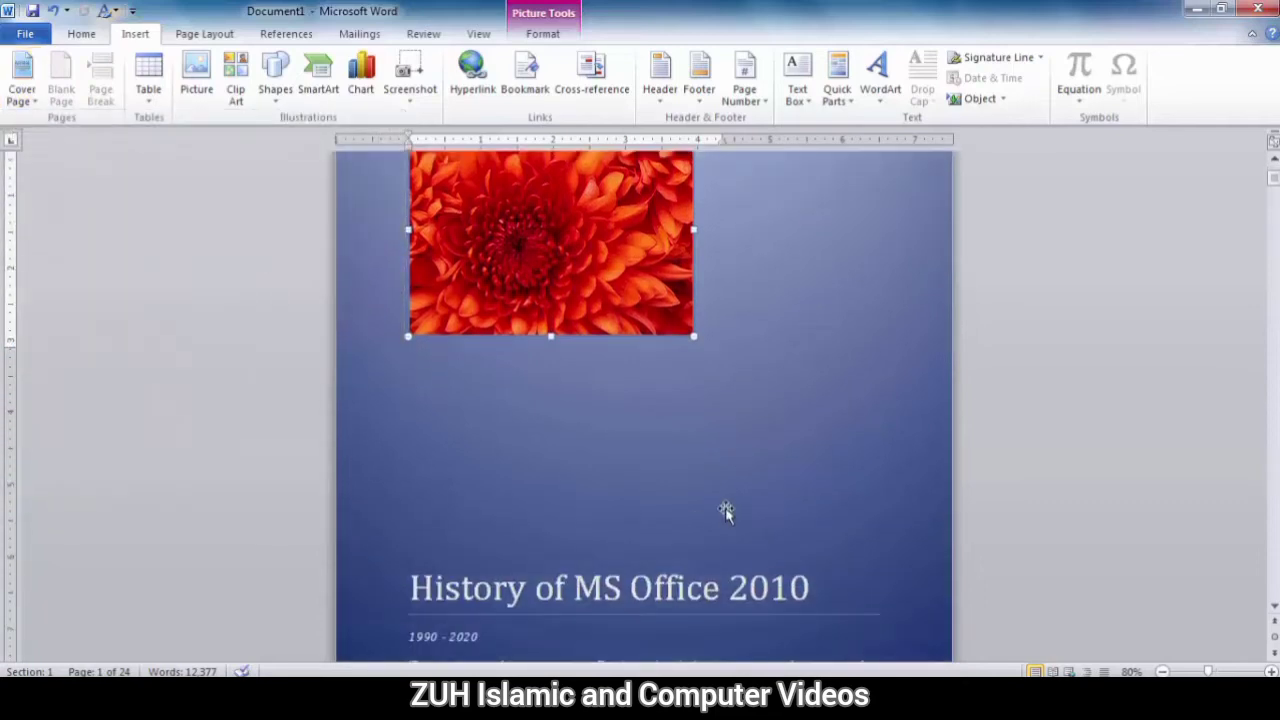
pyautogui.scroll(-6, 727, 508)
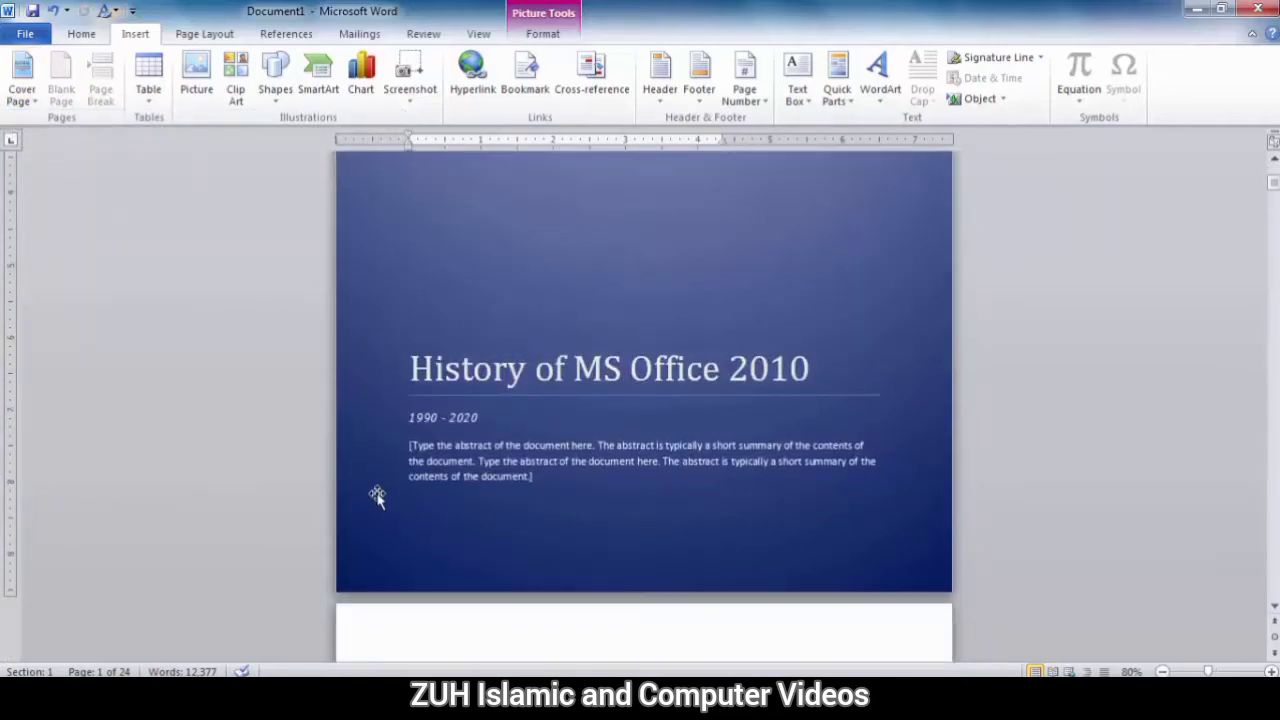
pyautogui.moveTo(394, 506); pyautogui.dragTo(370, 187)
pyautogui.scroll(6, 372, 187)
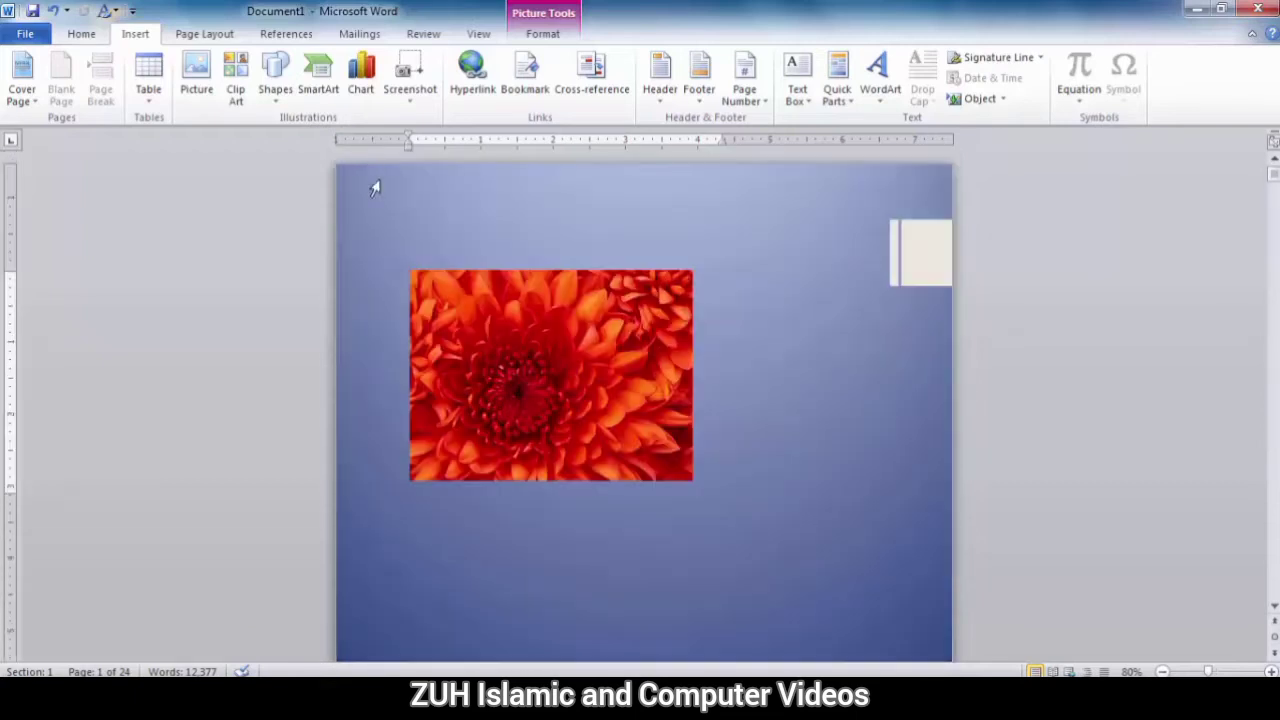
pyautogui.click(393, 331)
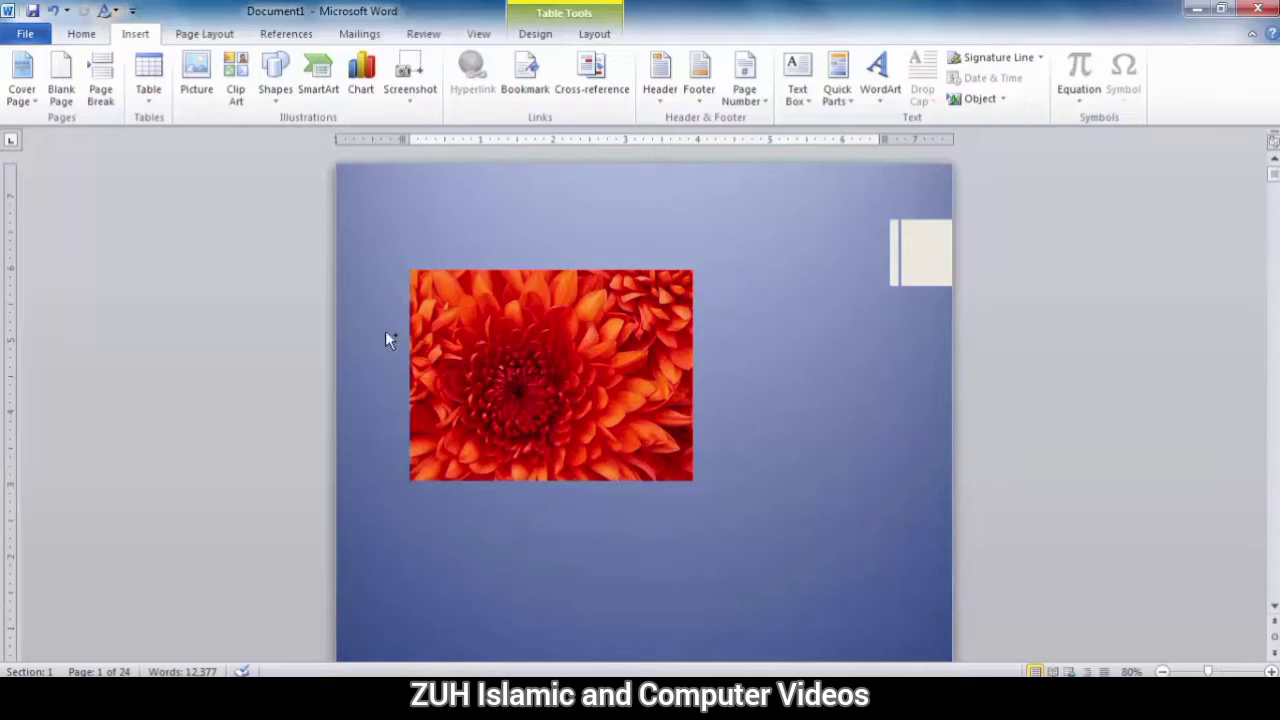
pyautogui.click(386, 333)
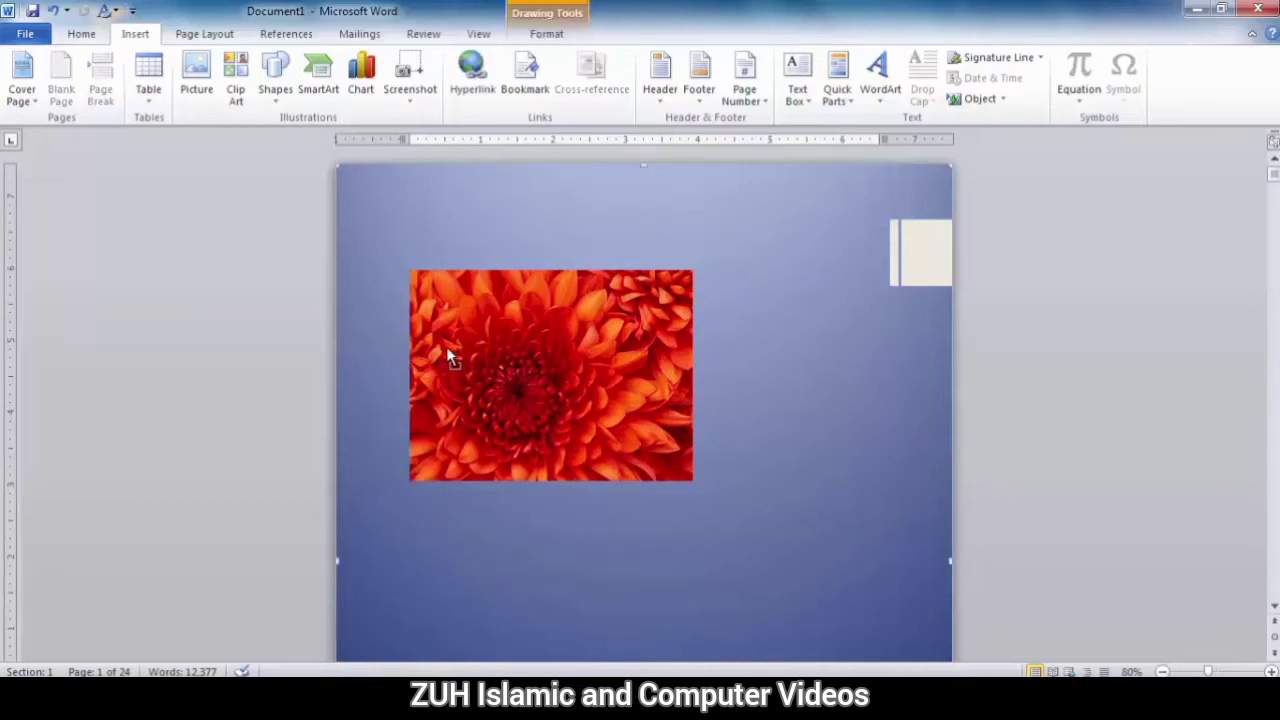
pyautogui.hotkey('ctrl', 'a')
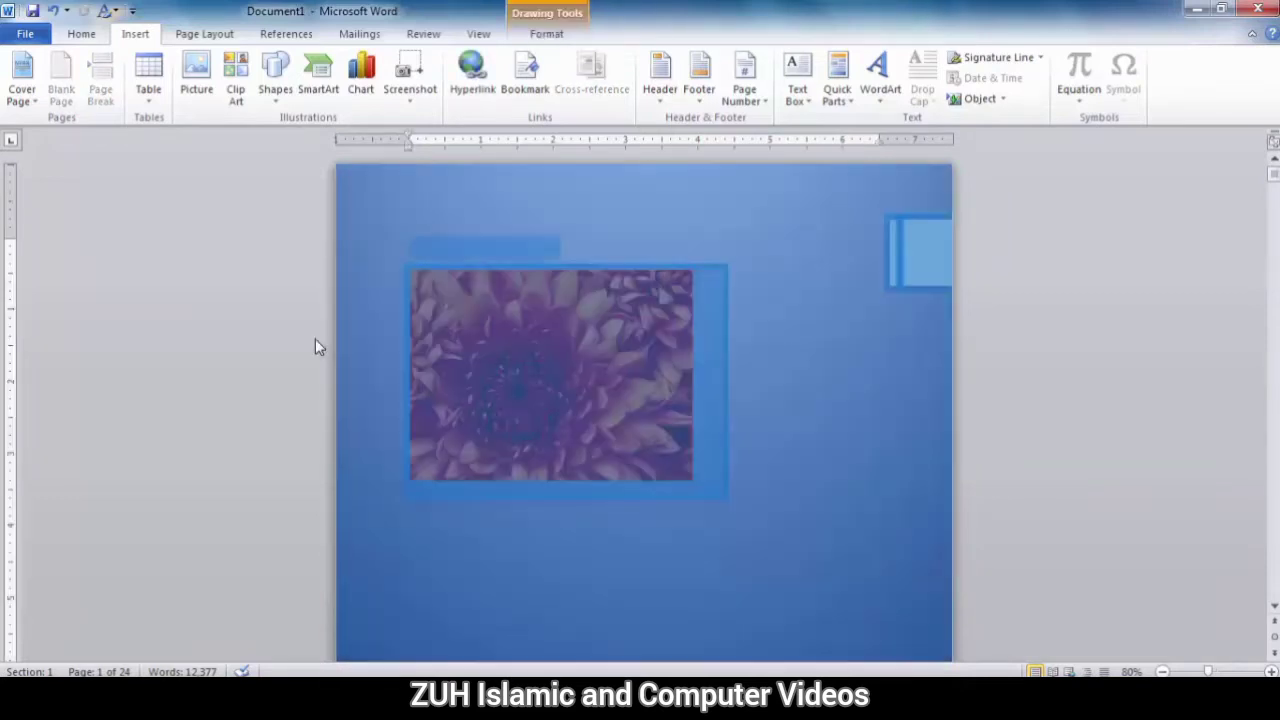
pyautogui.scroll(-6, 432, 330)
pyautogui.click(397, 478)
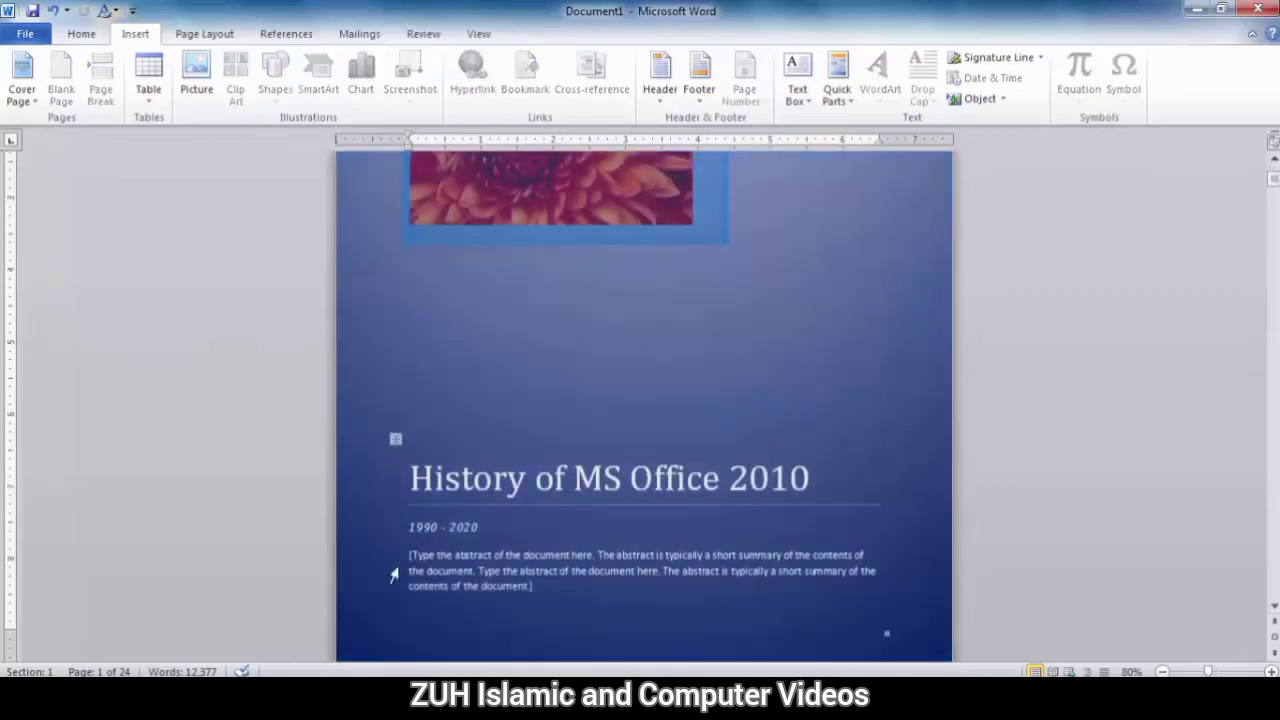
# Select the cover page contents from the abstract up through the title and flower picture
pyautogui.moveTo(396, 573); pyautogui.dragTo(509, 291)
pyautogui.scroll(-3, 513, 289)
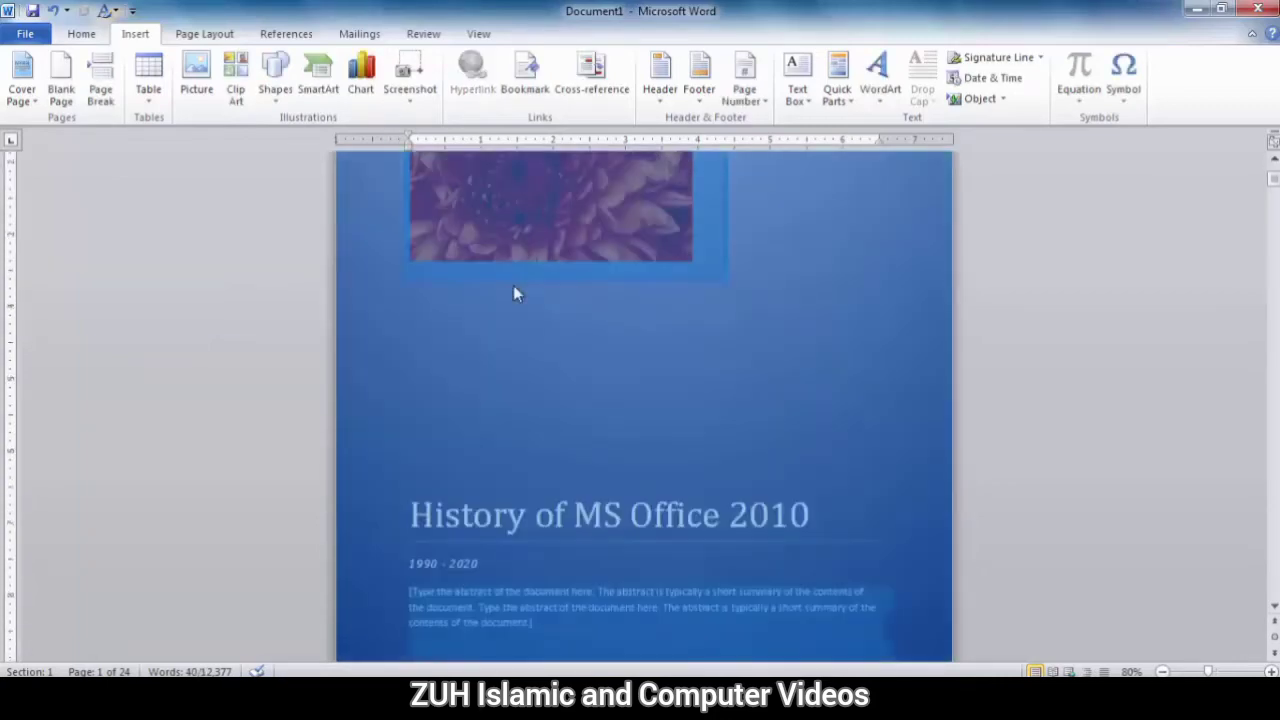
pyautogui.scroll(-1, 513, 288)
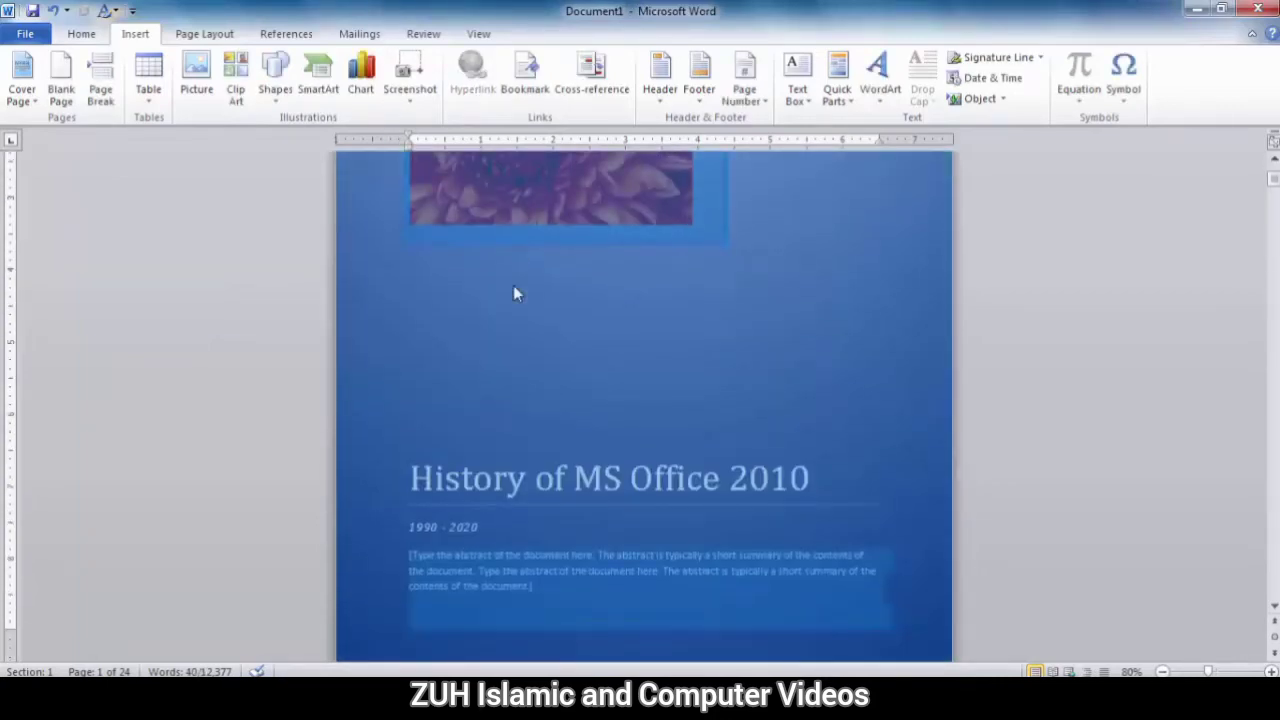
# Start saving the selection to the cover page gallery as a building block named "My Cover page"
pyautogui.click(22, 85)
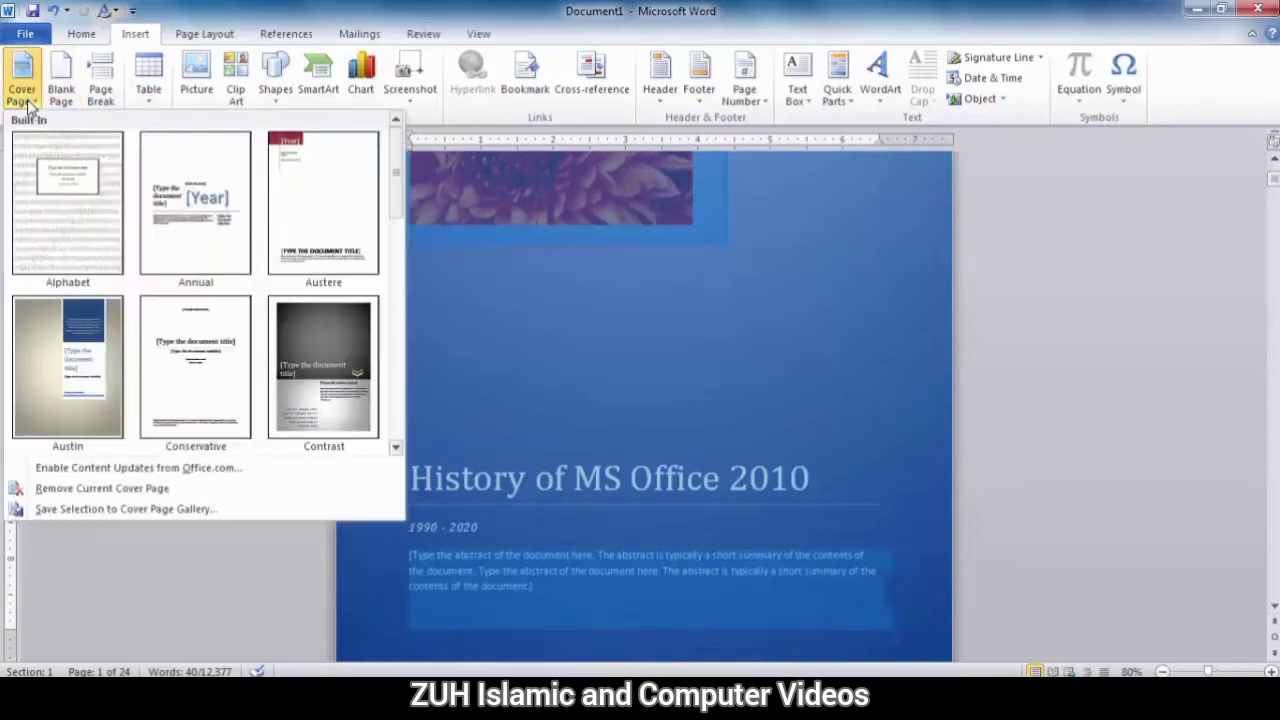
pyautogui.click(125, 509)
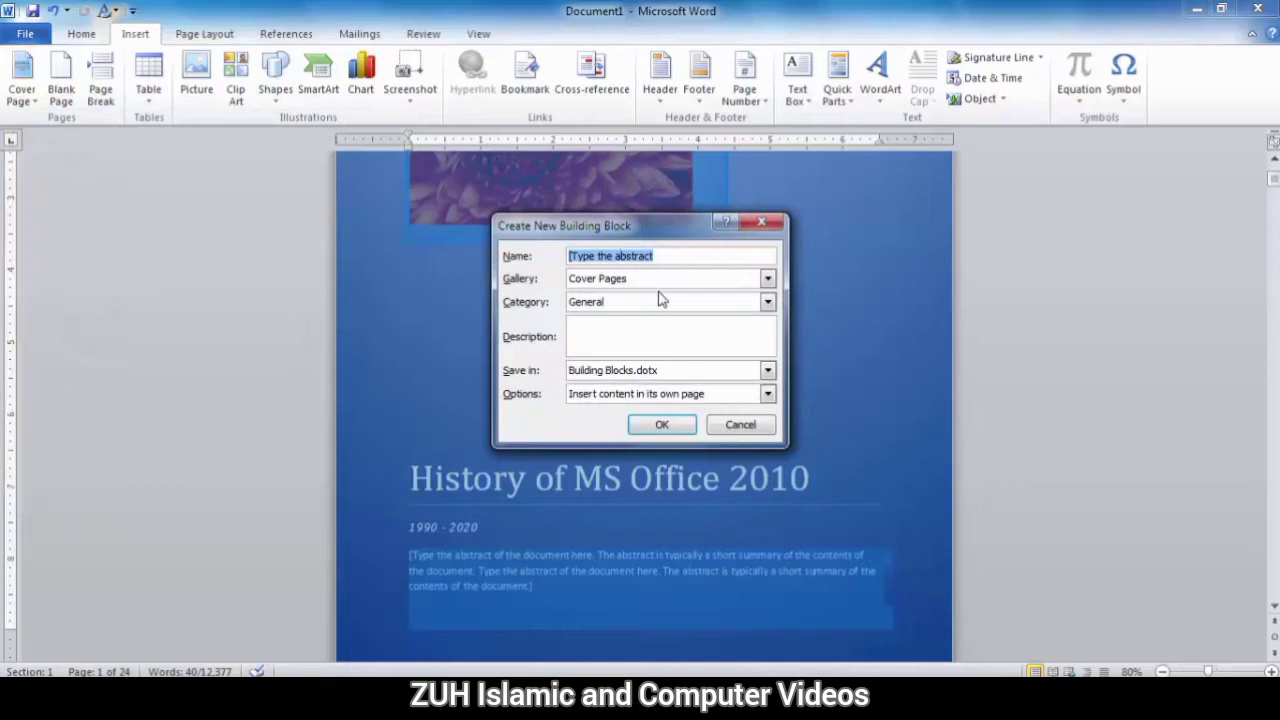
pyautogui.write('My Cove')
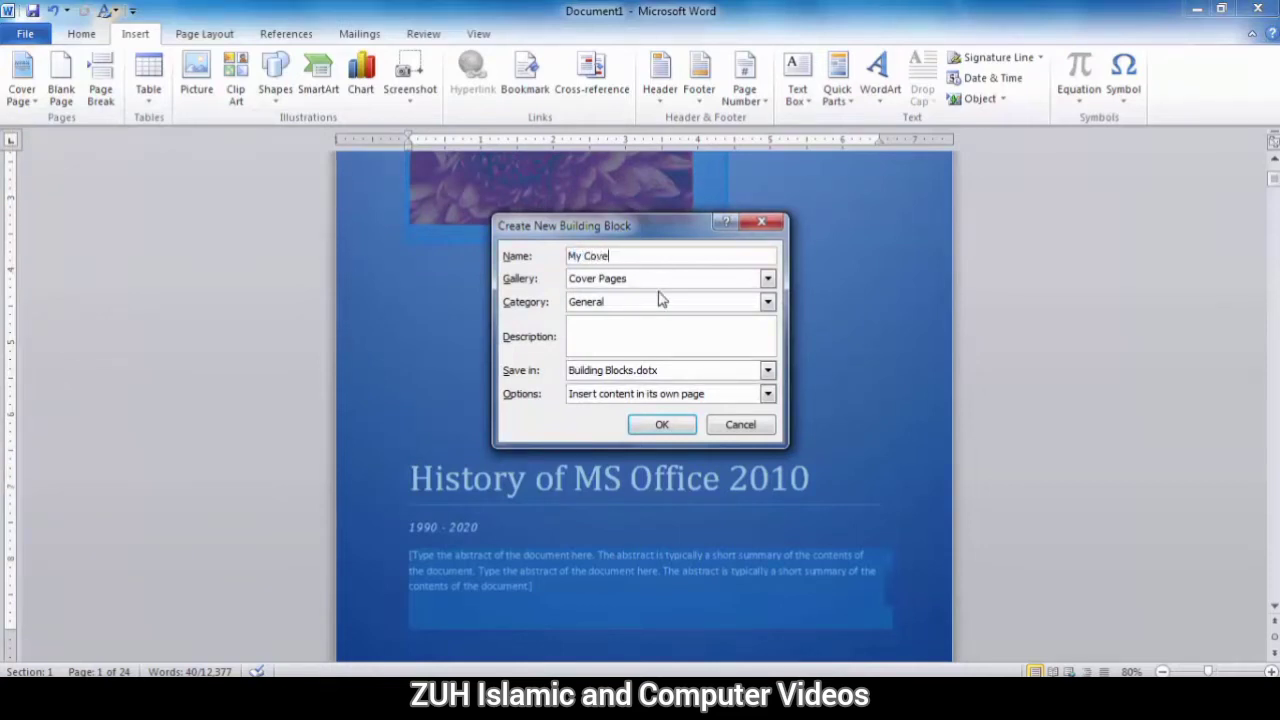
pyautogui.write('r page')
# Assign the new building block to the Cover Pages gallery and the Built-In category
pyautogui.click(767, 279)
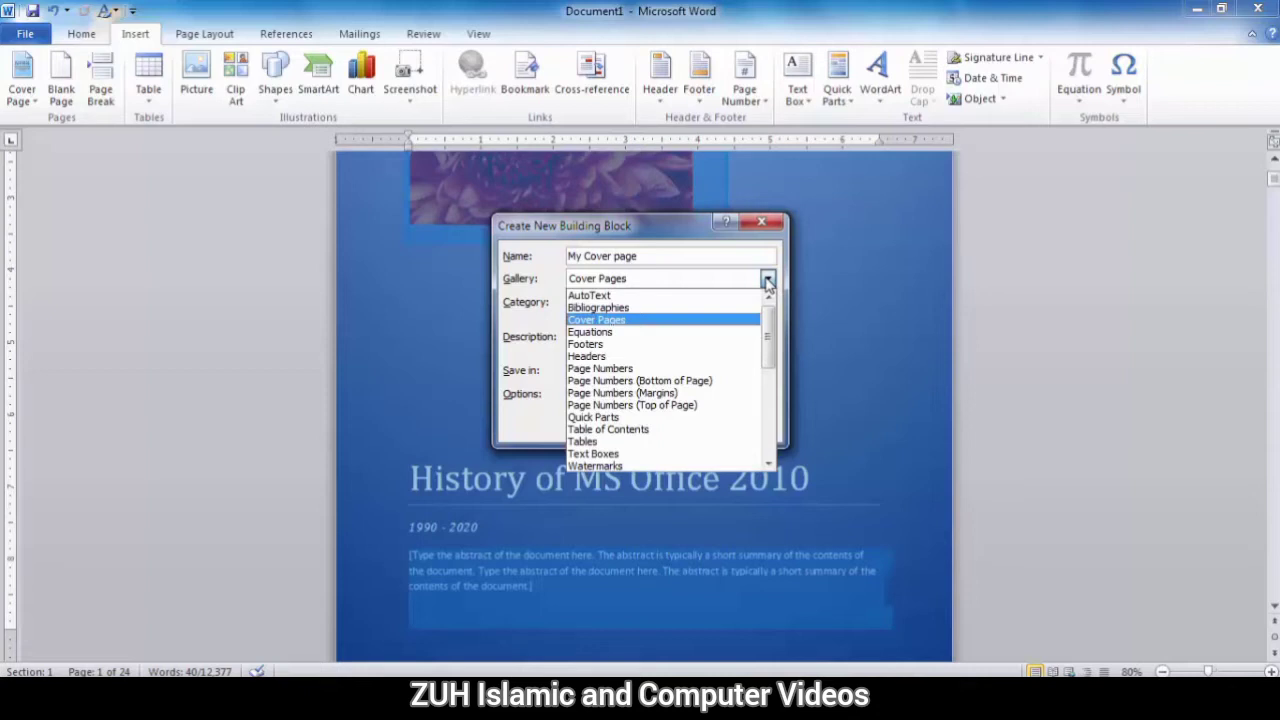
pyautogui.click(600, 320)
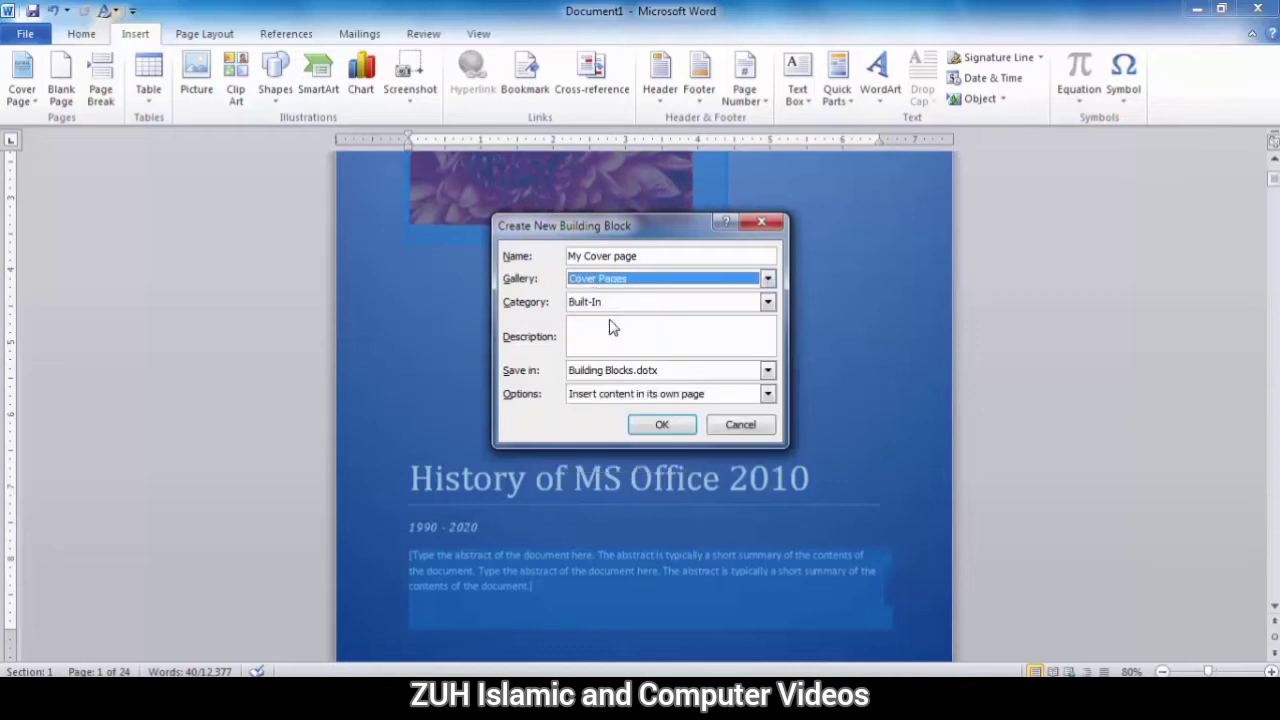
pyautogui.click(768, 302)
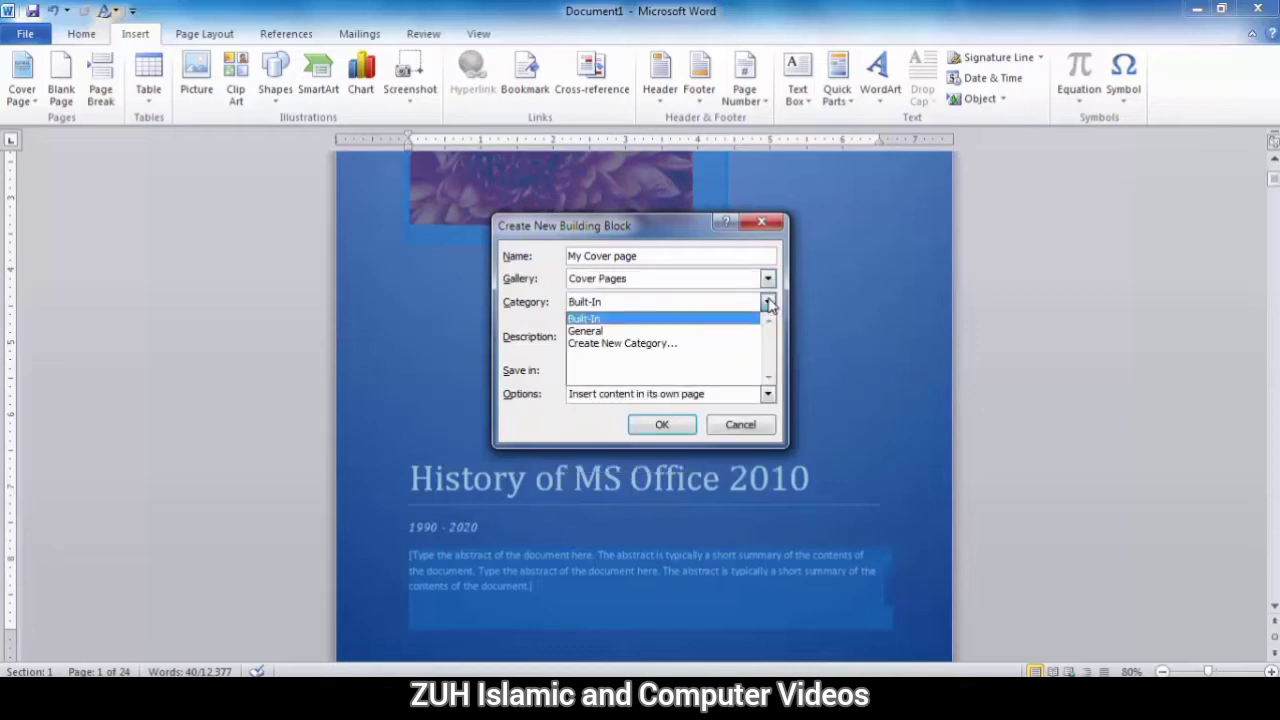
pyautogui.click(630, 320)
pyautogui.click(28, 92)
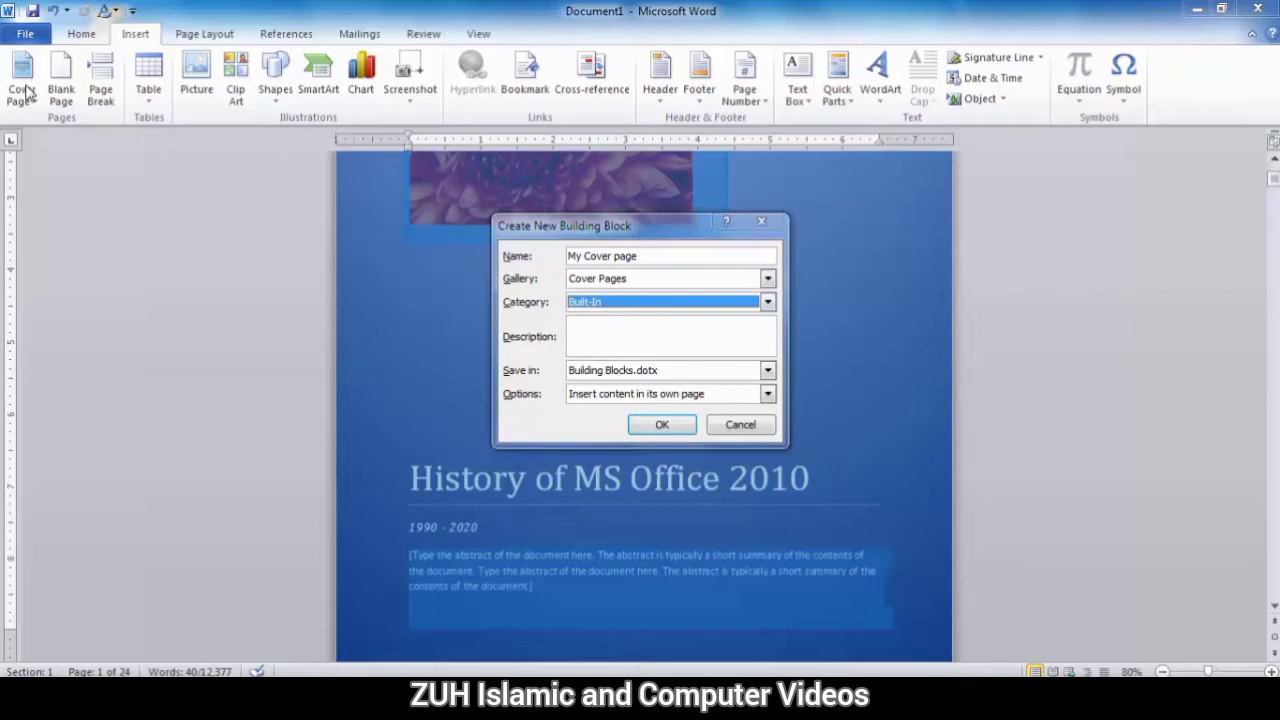